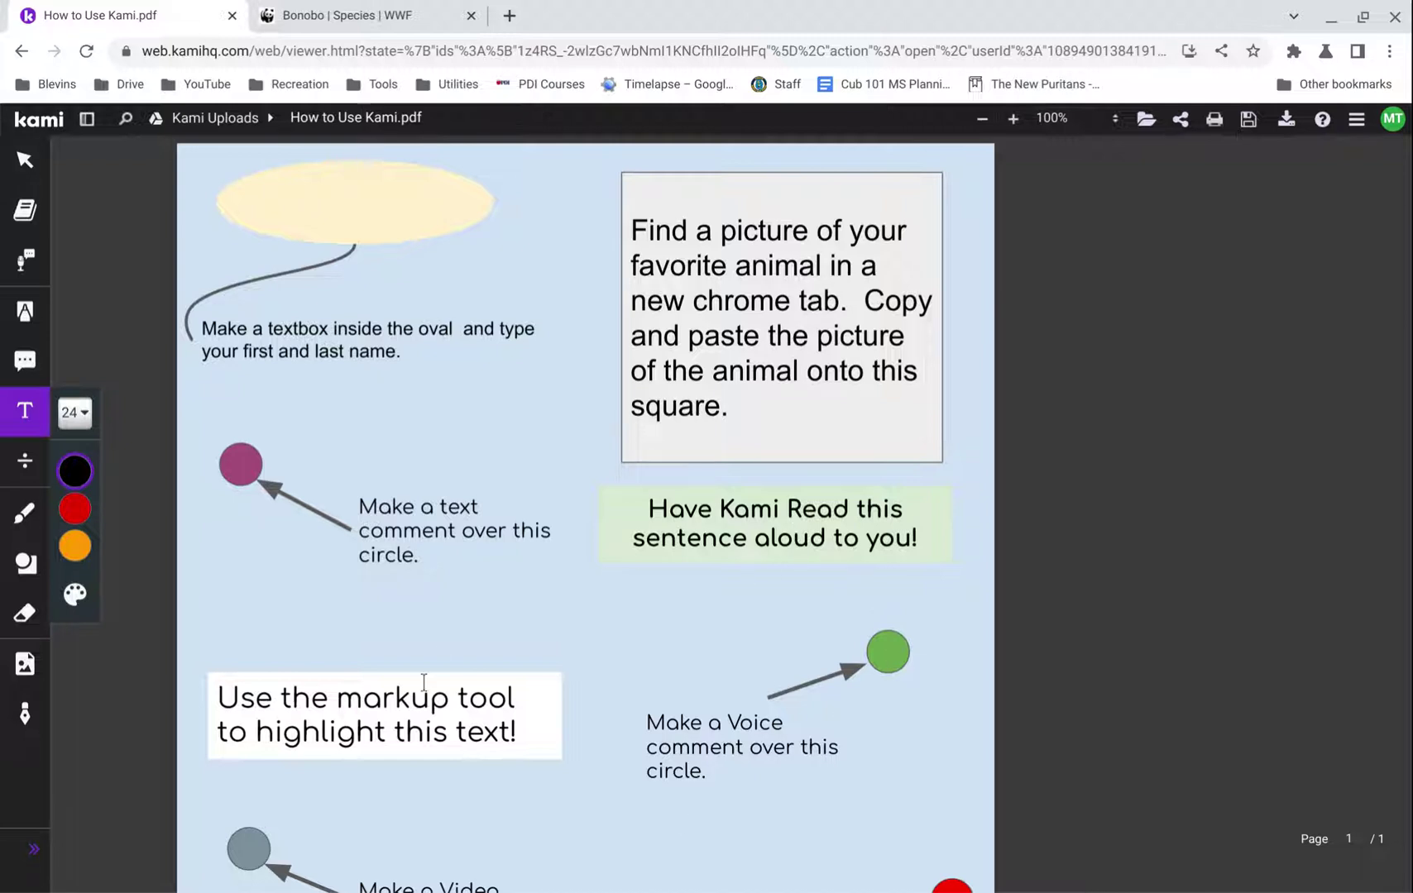
- Expand the left toolbar to show tool names, try Equation and Select, then choose Text Box
click(1286, 119)
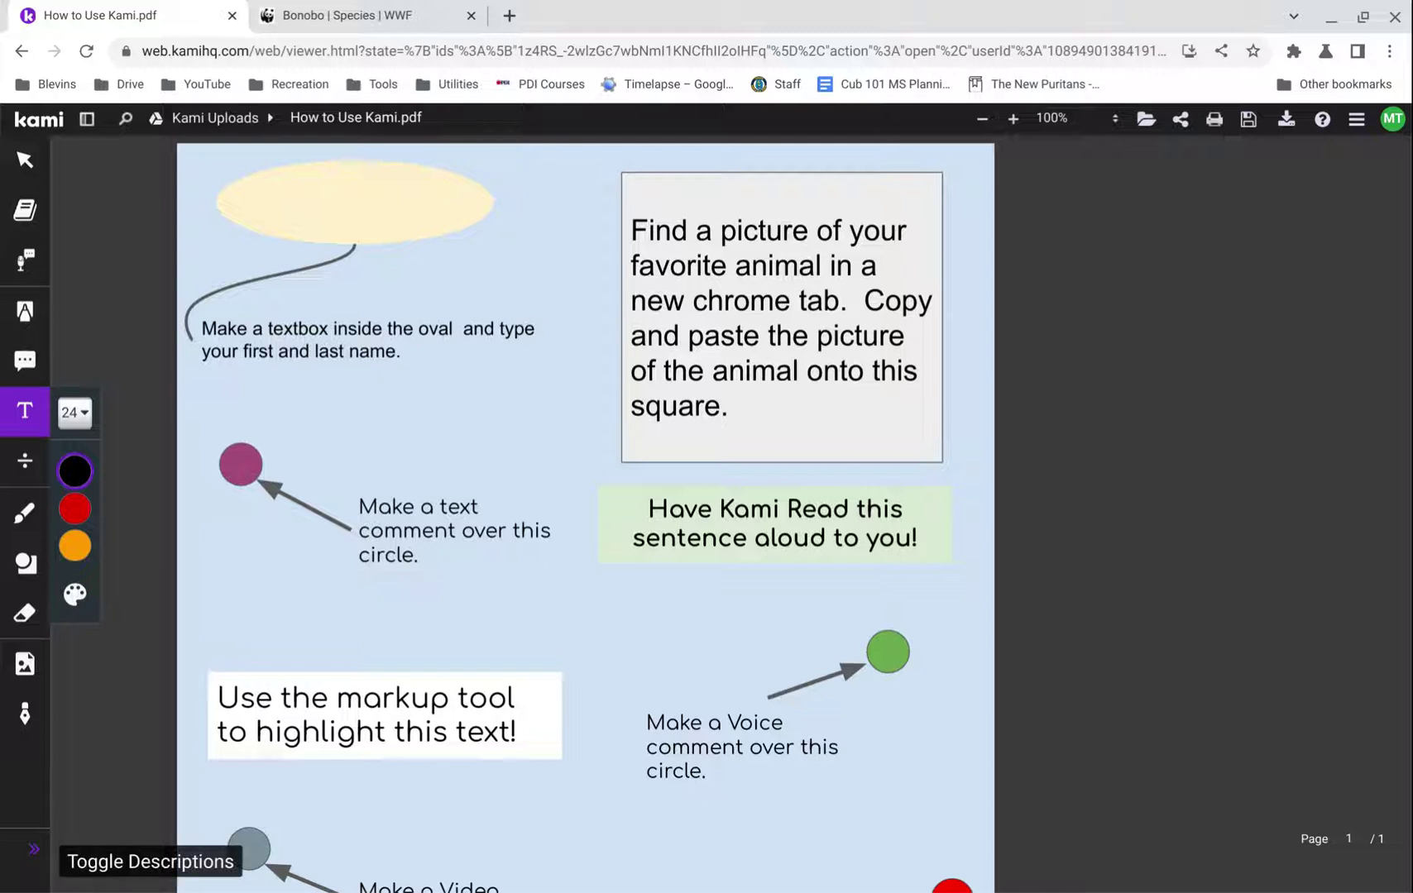
click(33, 849)
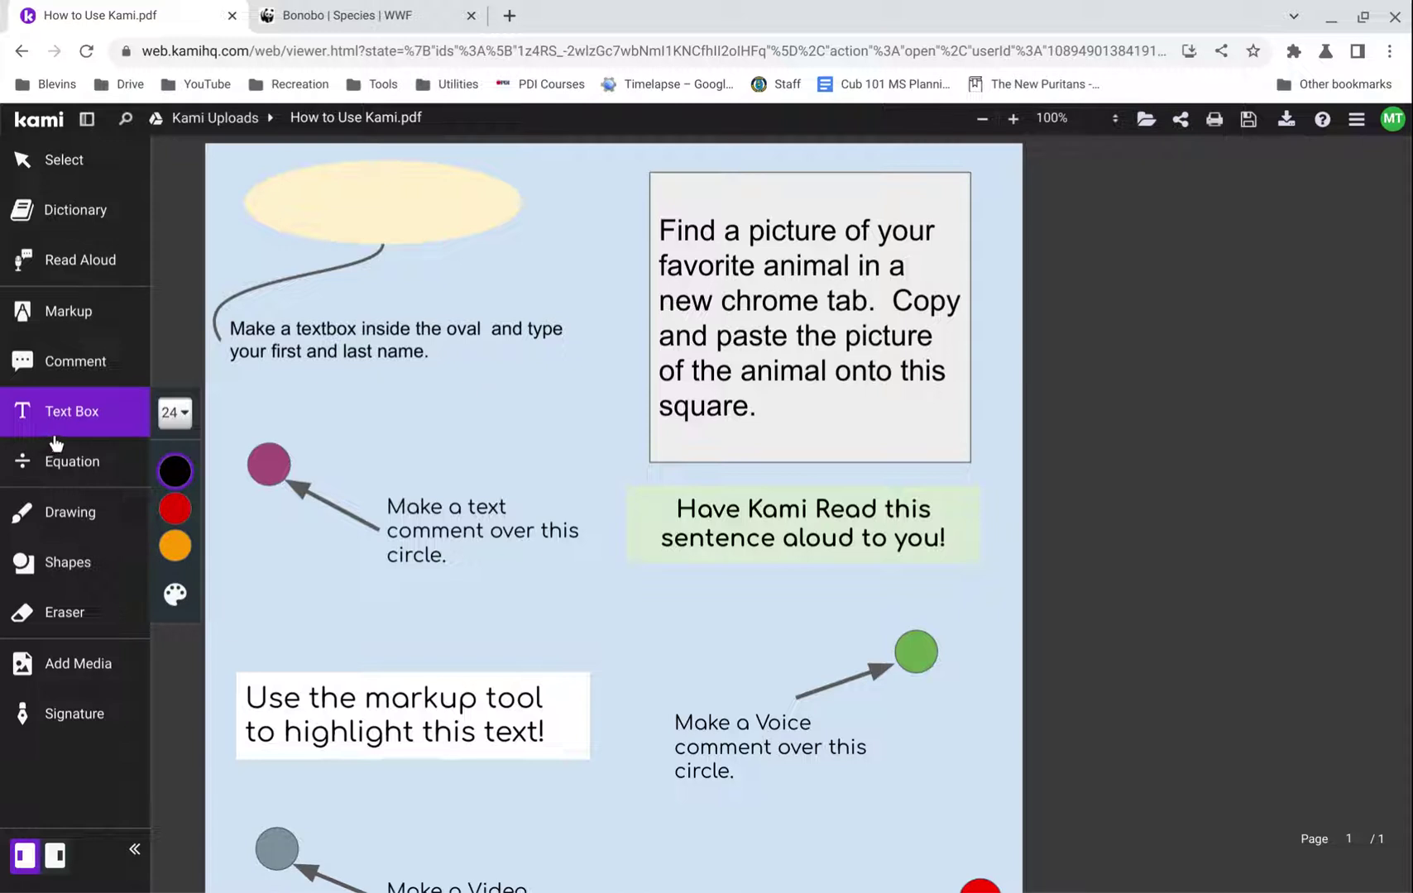
click(60, 488)
click(68, 180)
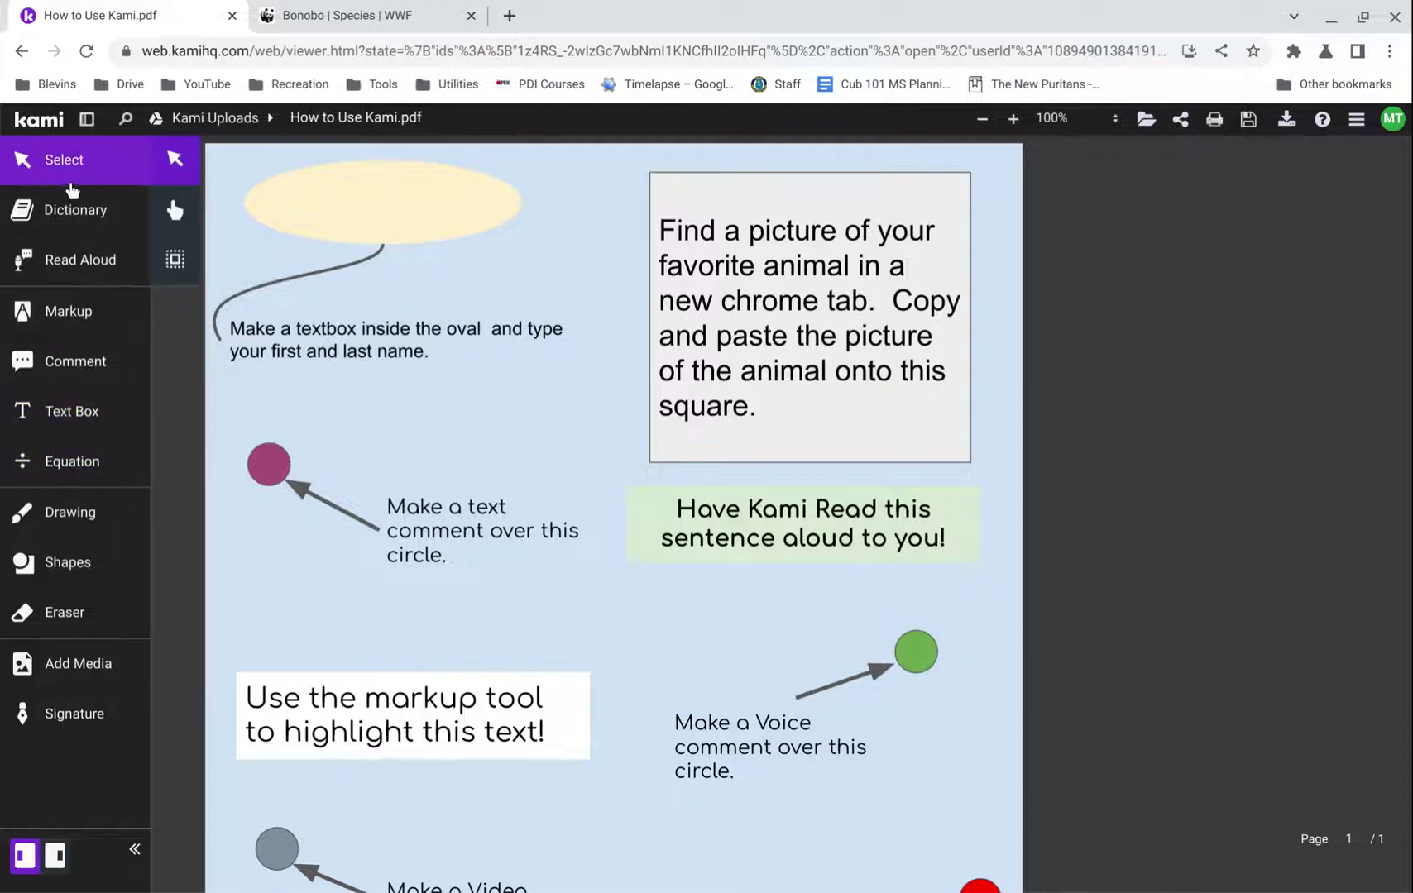
click(87, 432)
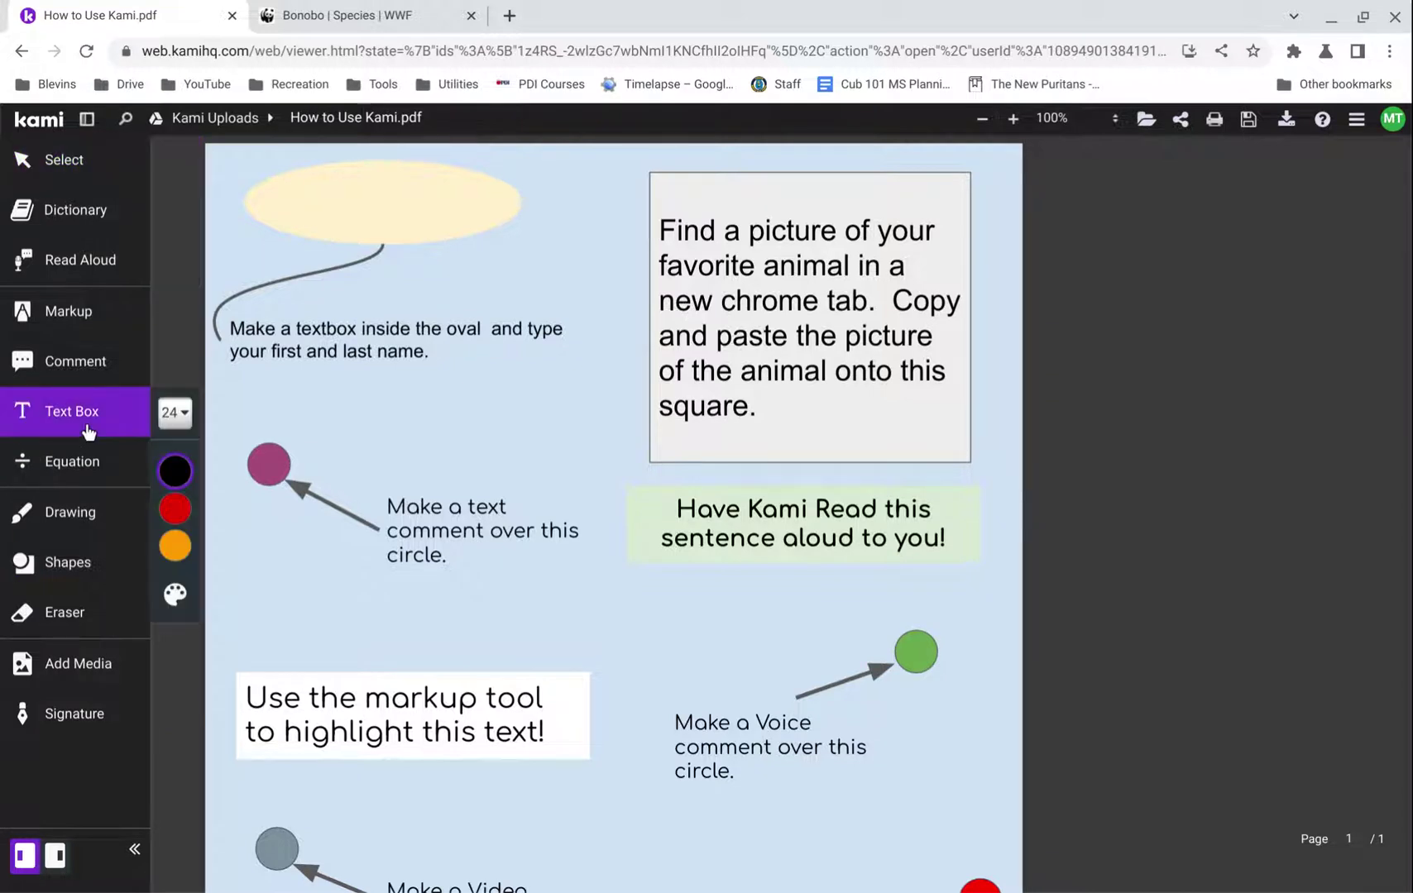
- Type the student's first and last name in a text box inside the yellow oval and select it
click(302, 211)
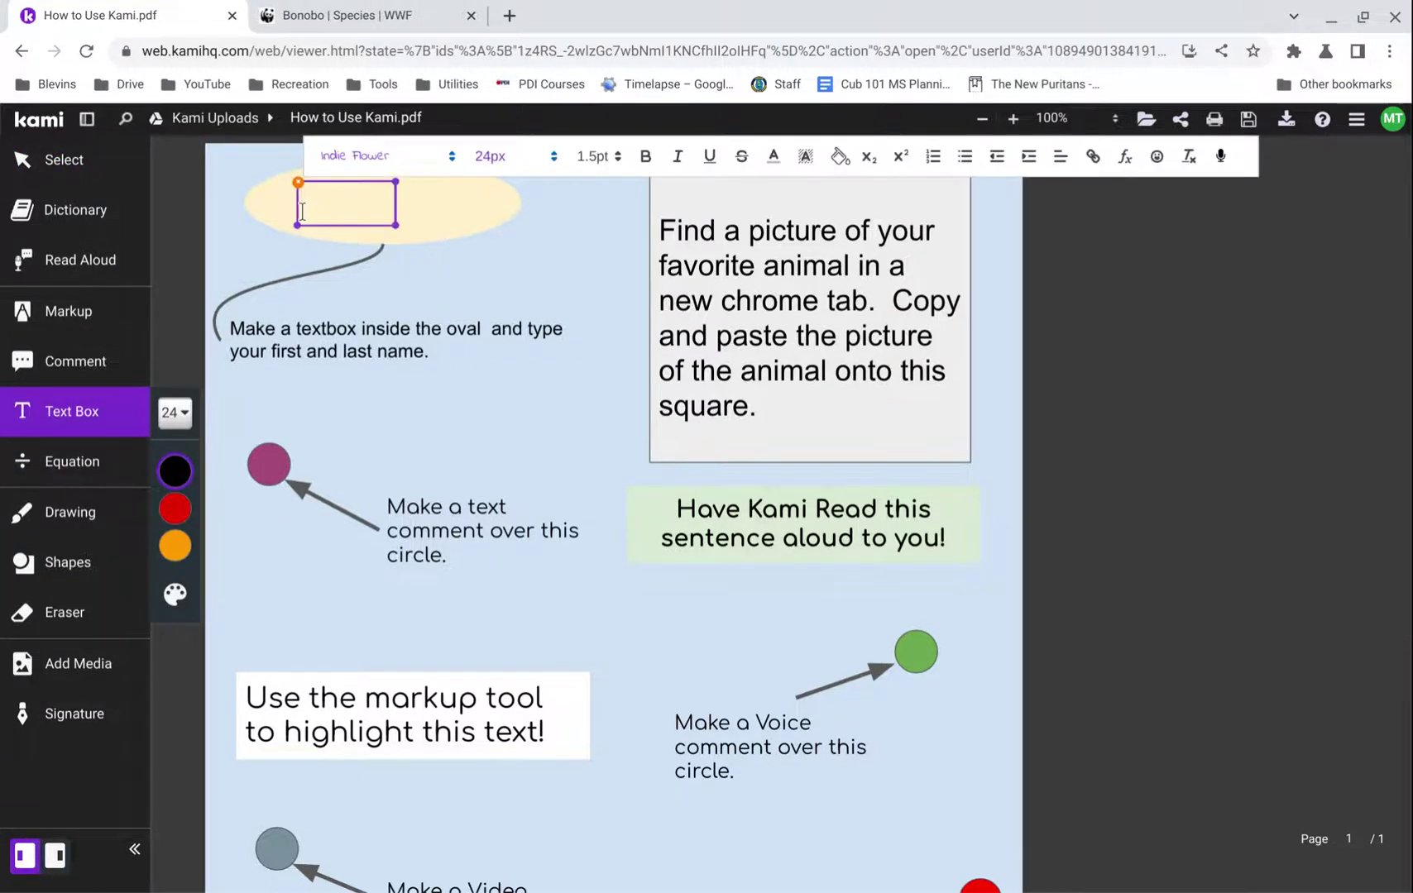
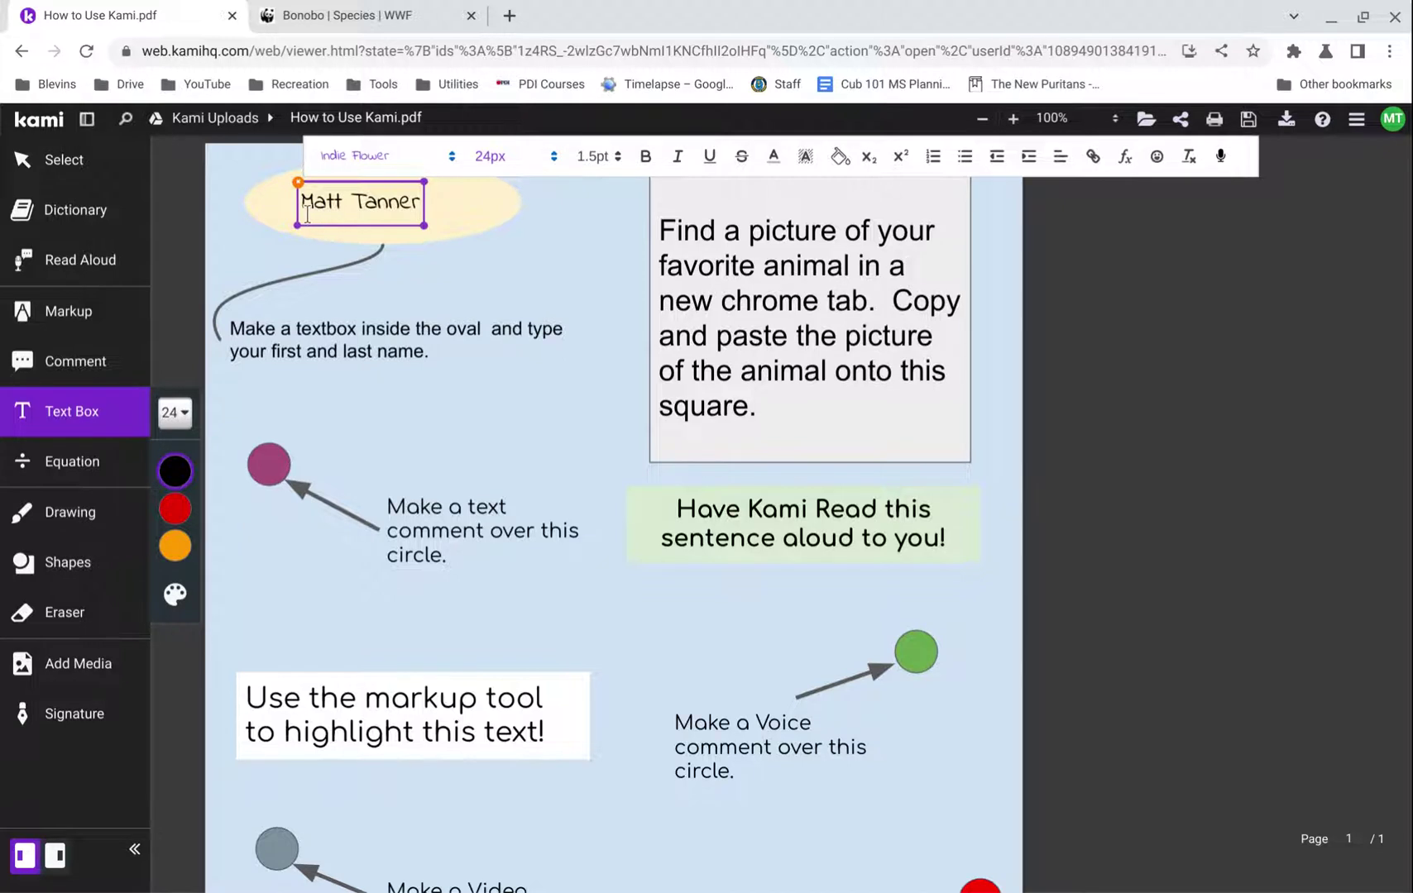
click(304, 213)
click(332, 216)
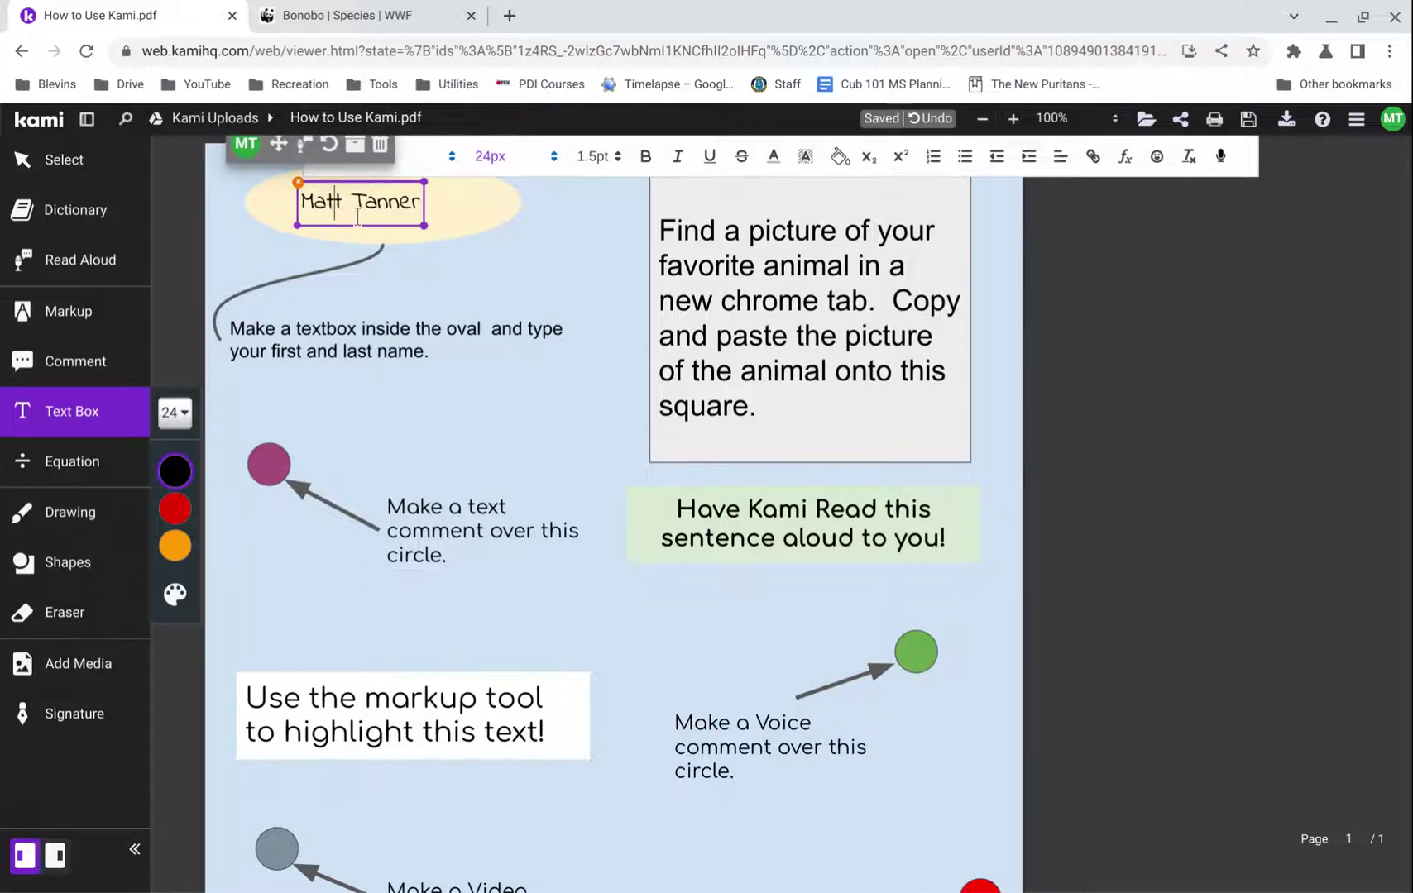
click(367, 217)
triple_click(368, 216)
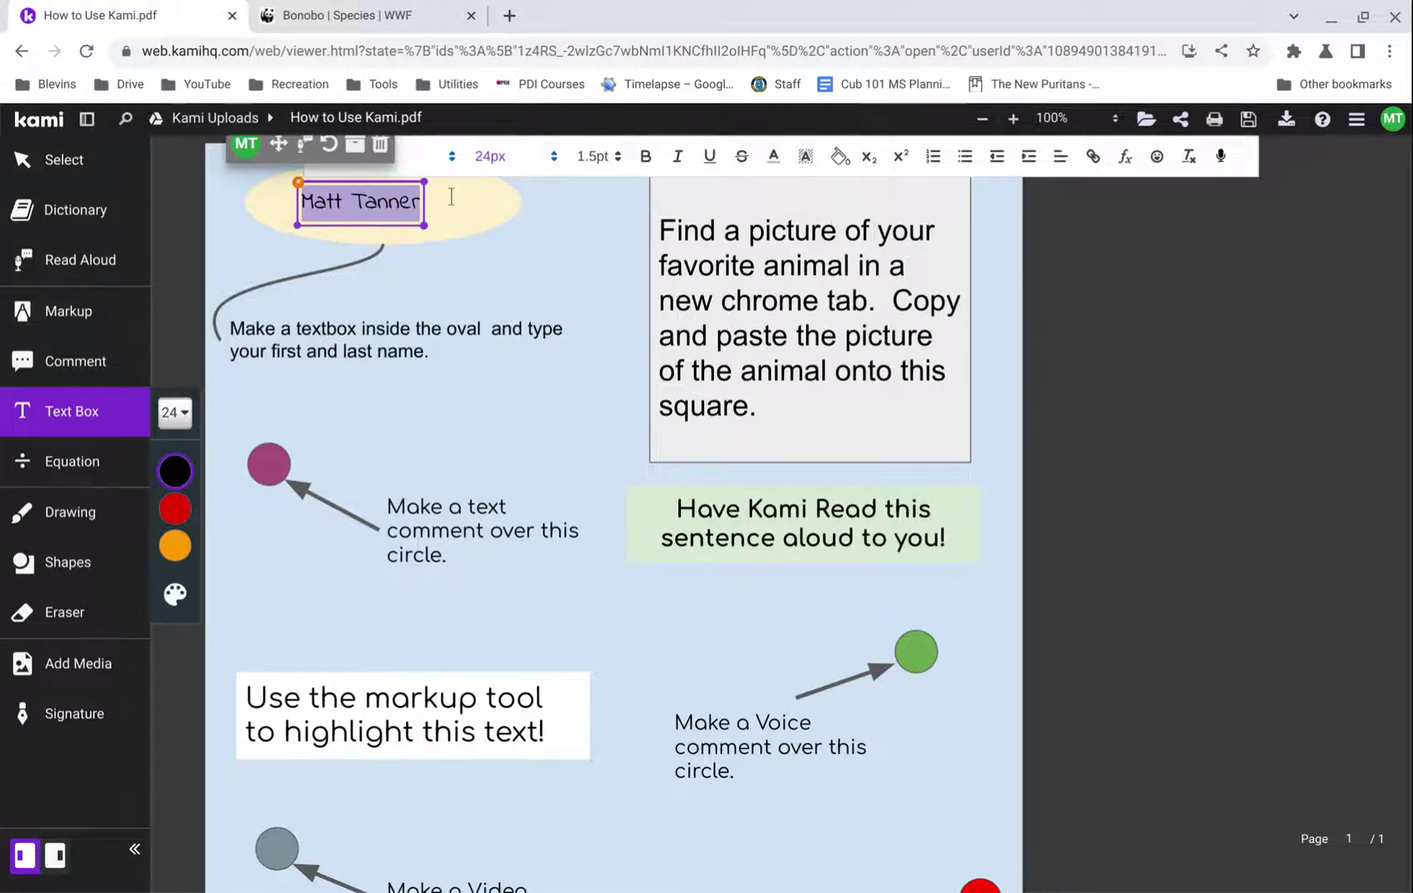
- Try Roboto, then keep the name in Indie Flower 24px, test sub/superscript, and finish editing
click(406, 169)
click(391, 186)
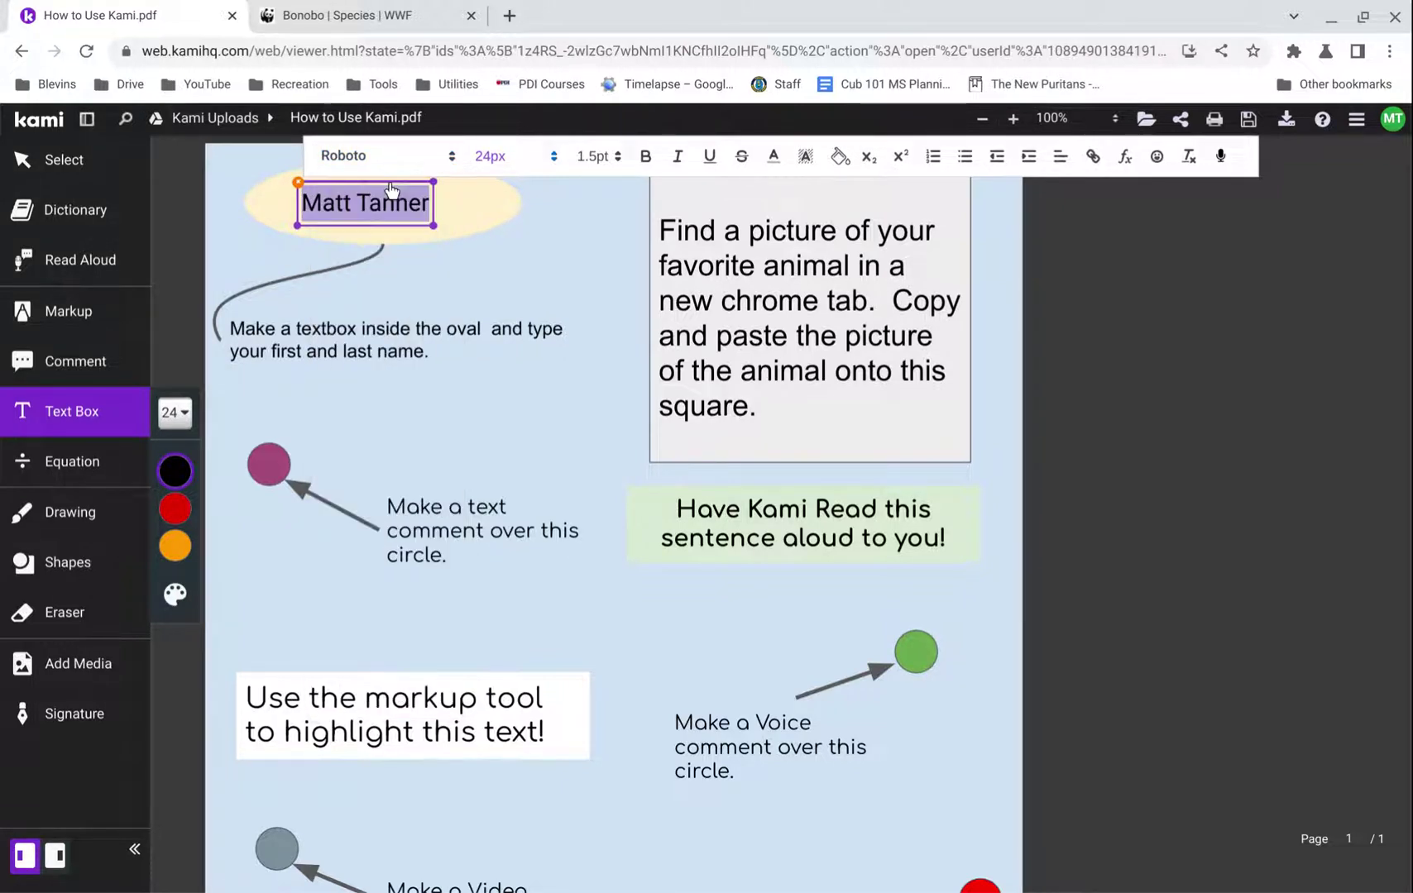
click(389, 177)
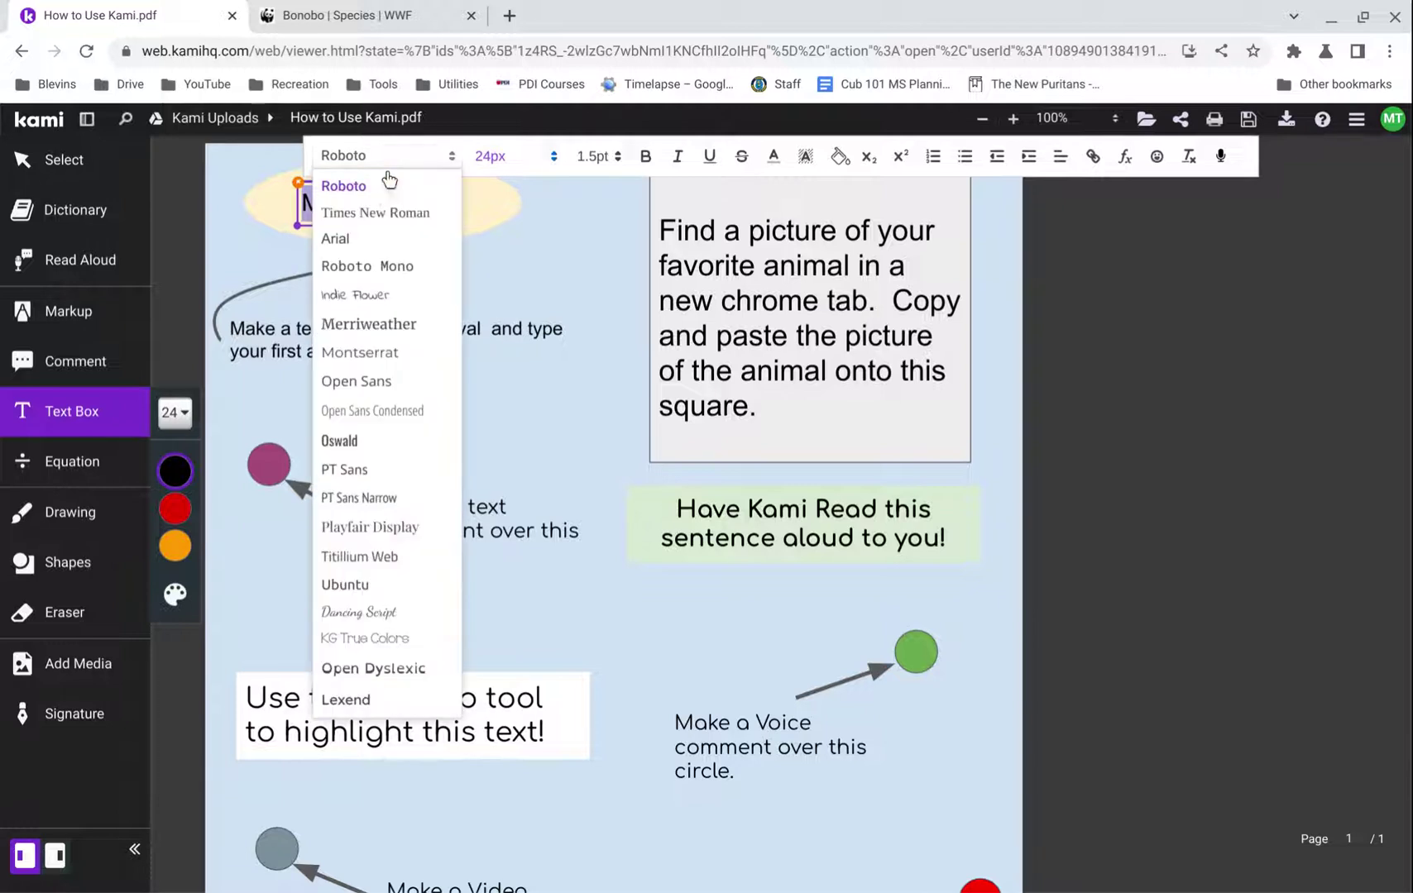
click(369, 306)
click(506, 157)
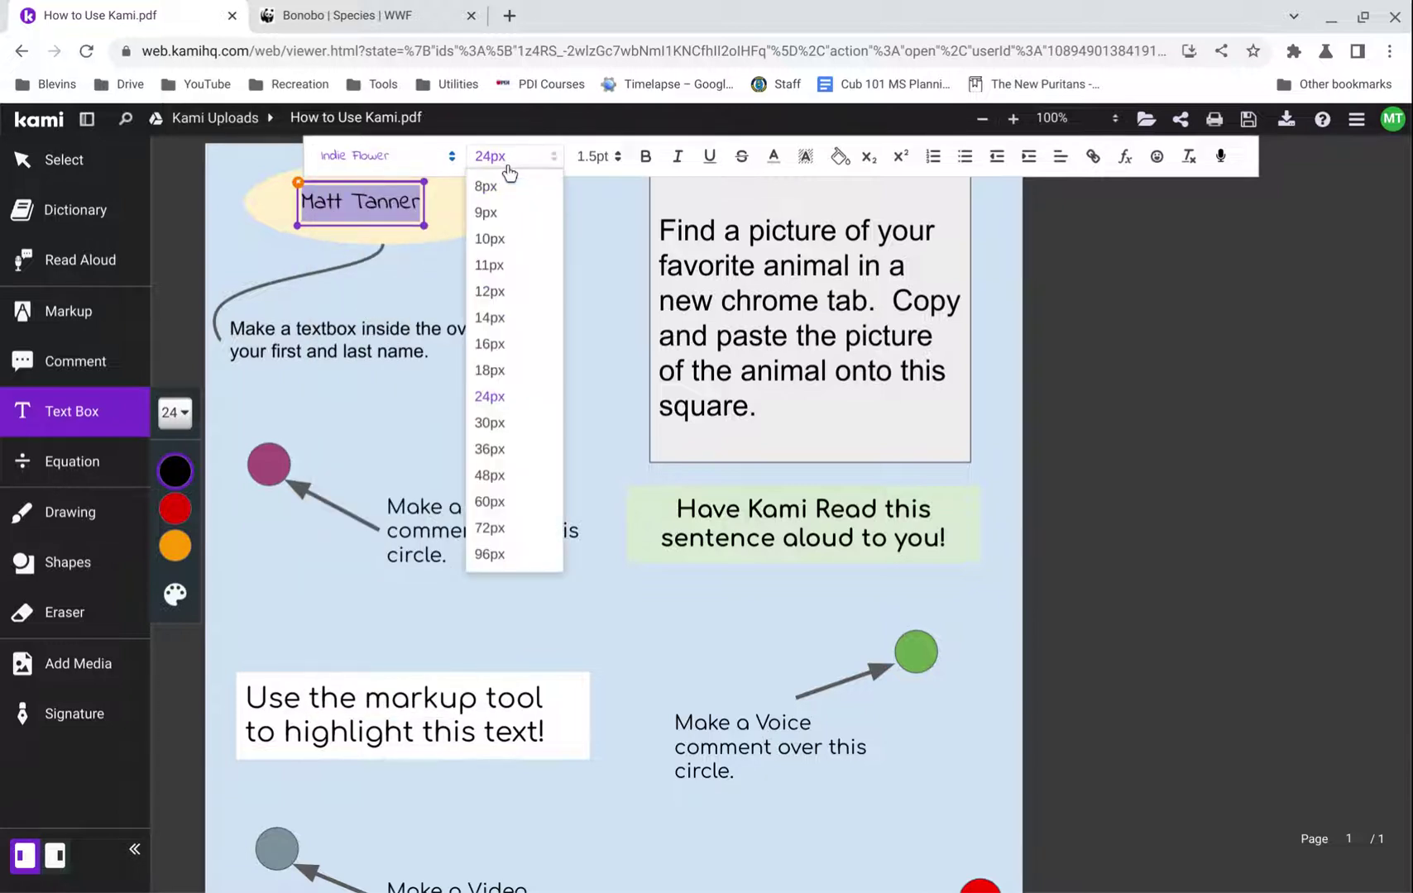
click(513, 166)
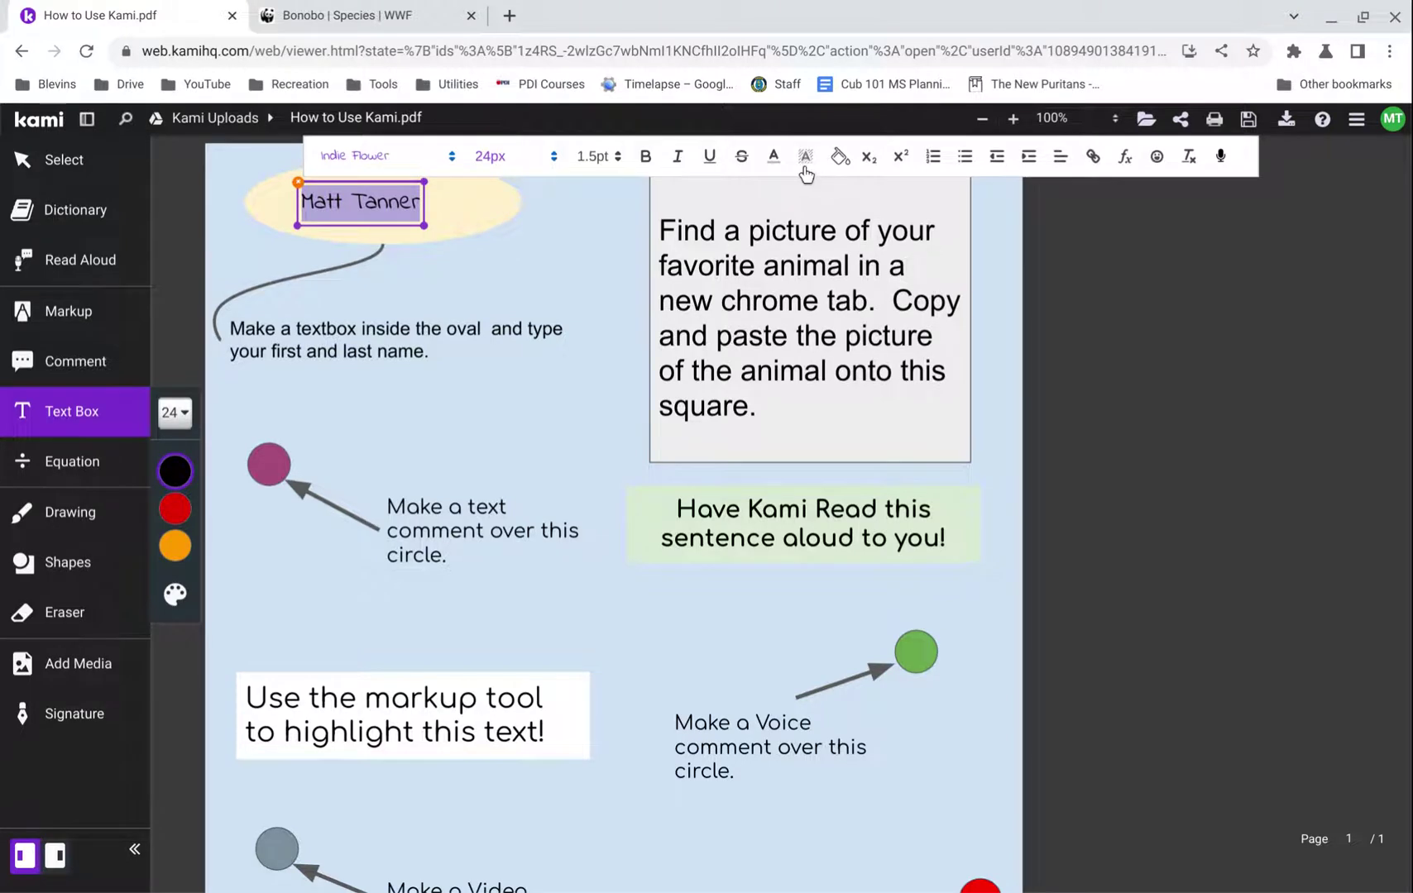
click(773, 159)
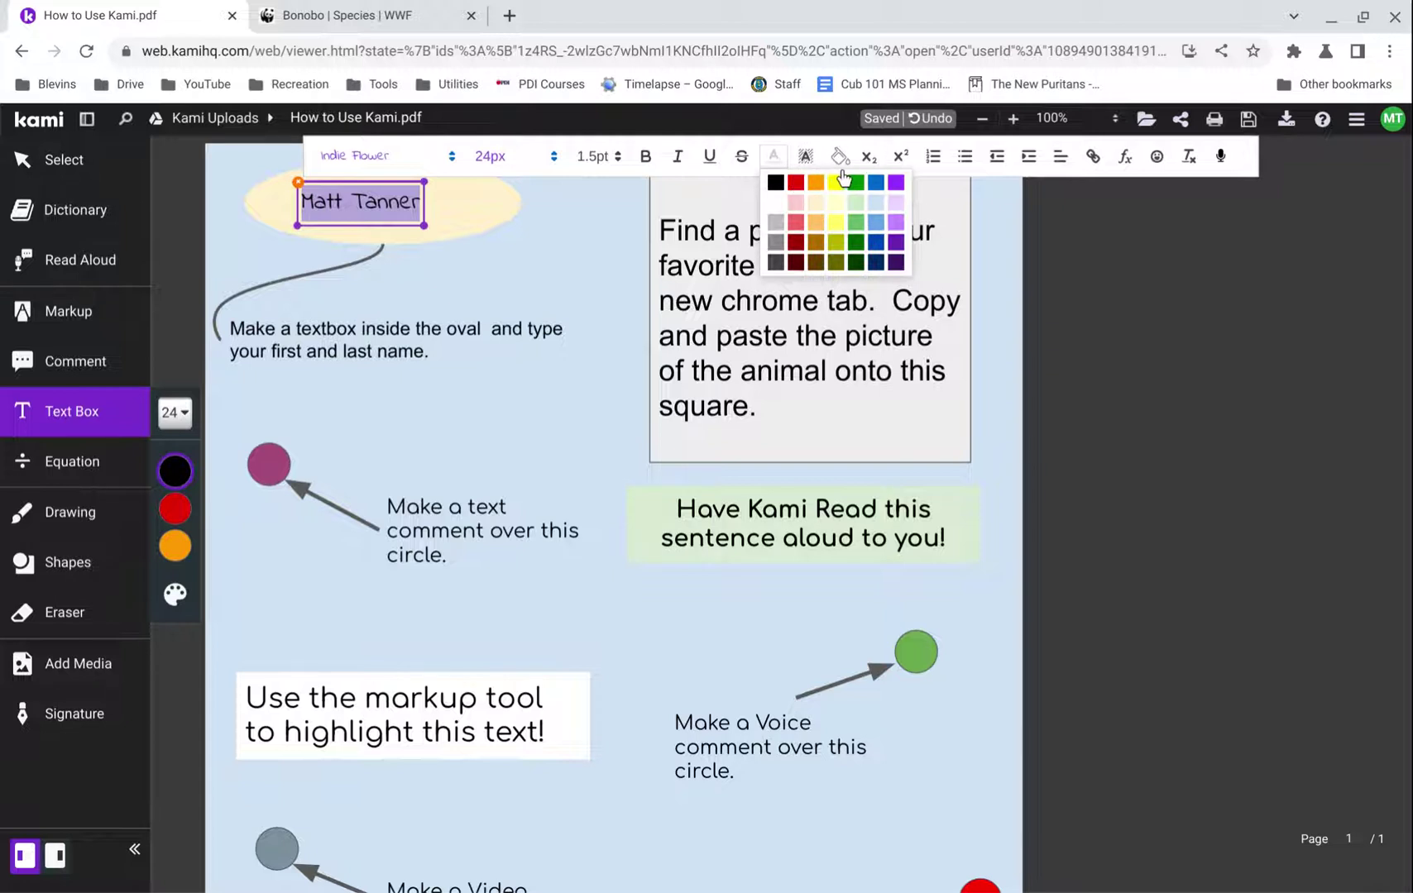
click(875, 166)
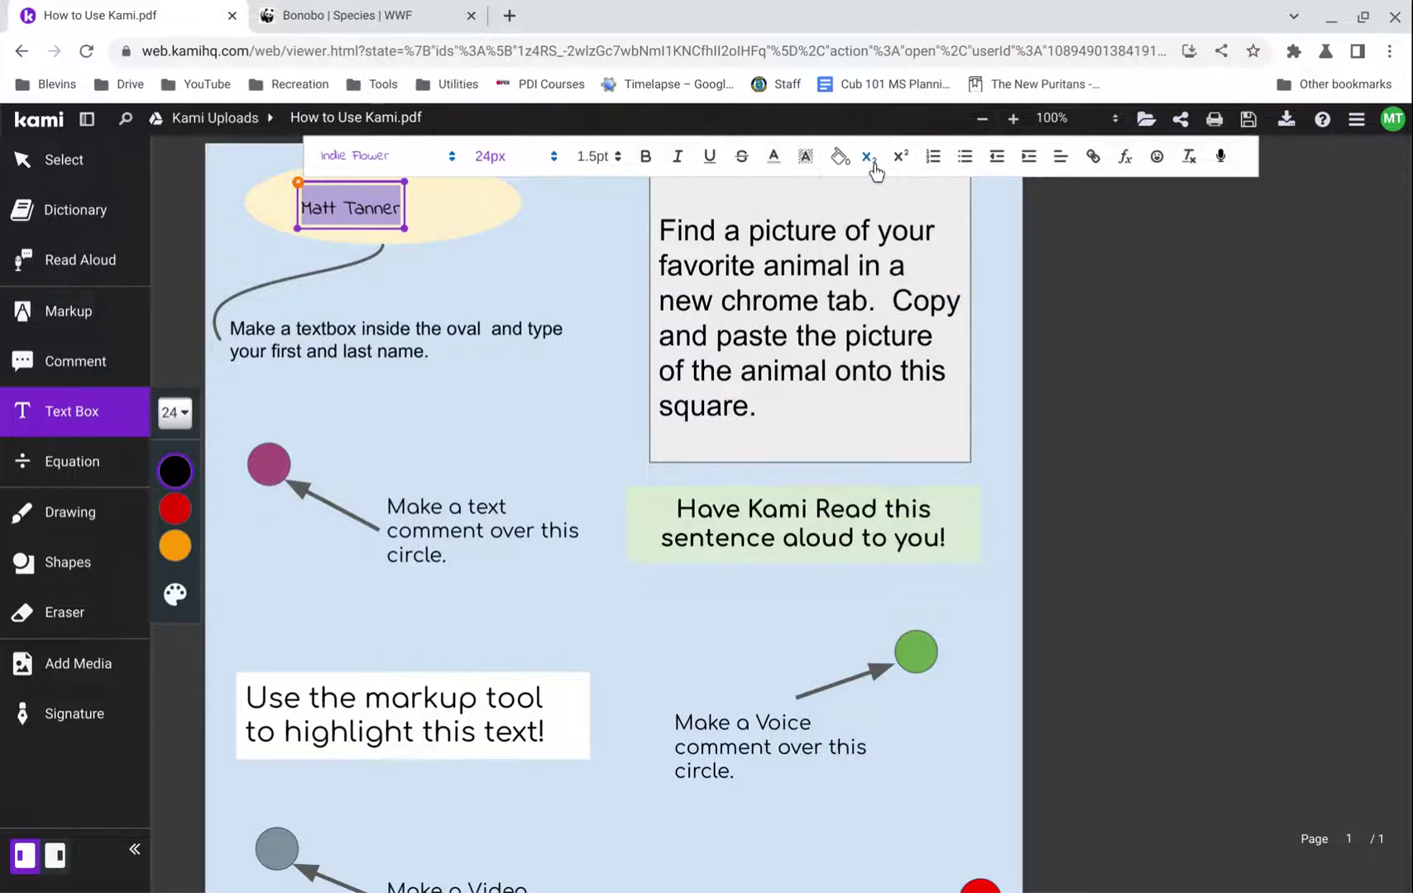
click(900, 164)
click(900, 164)
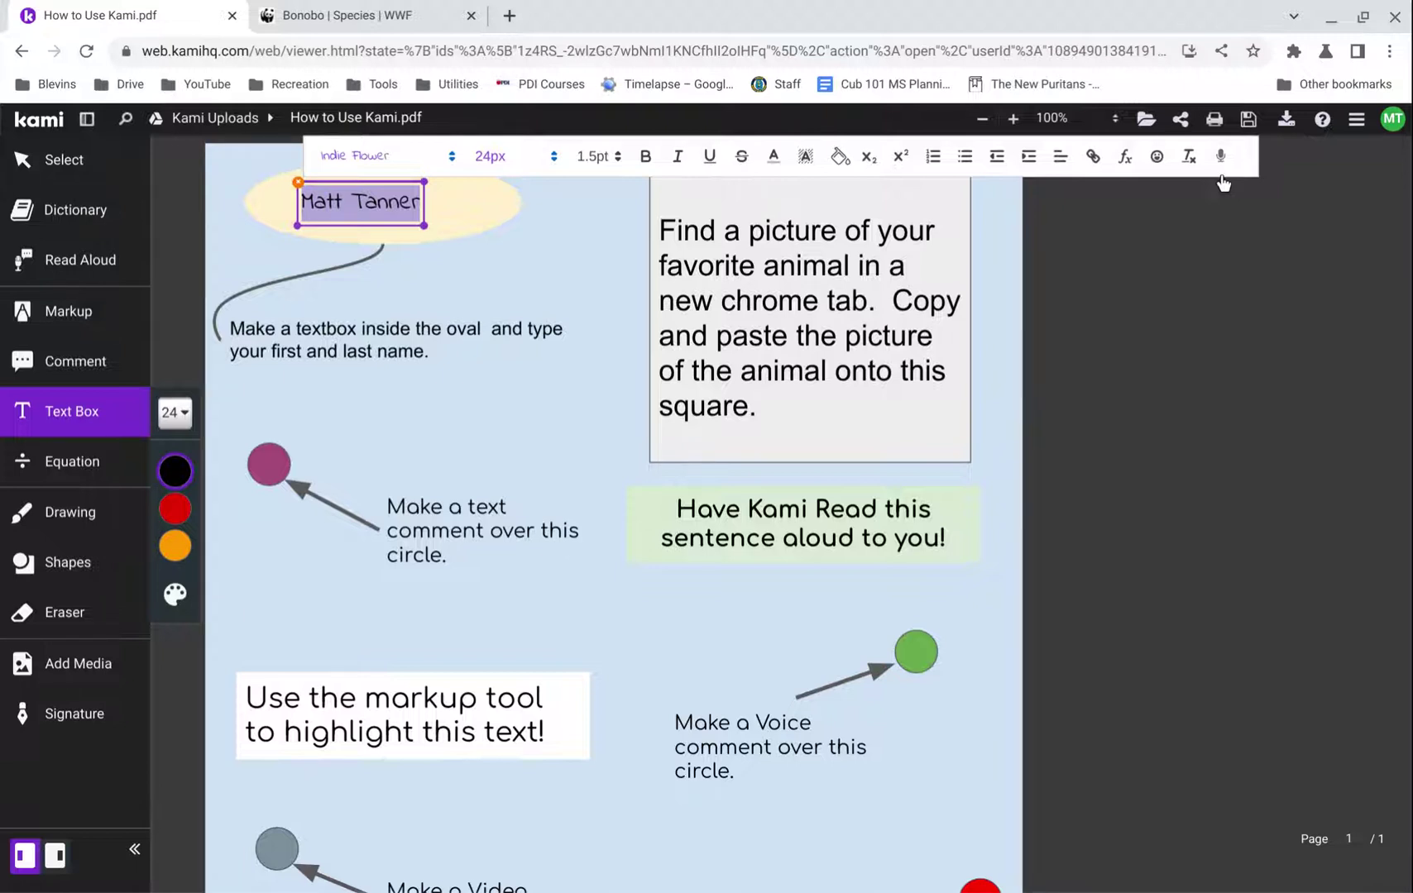
click(389, 296)
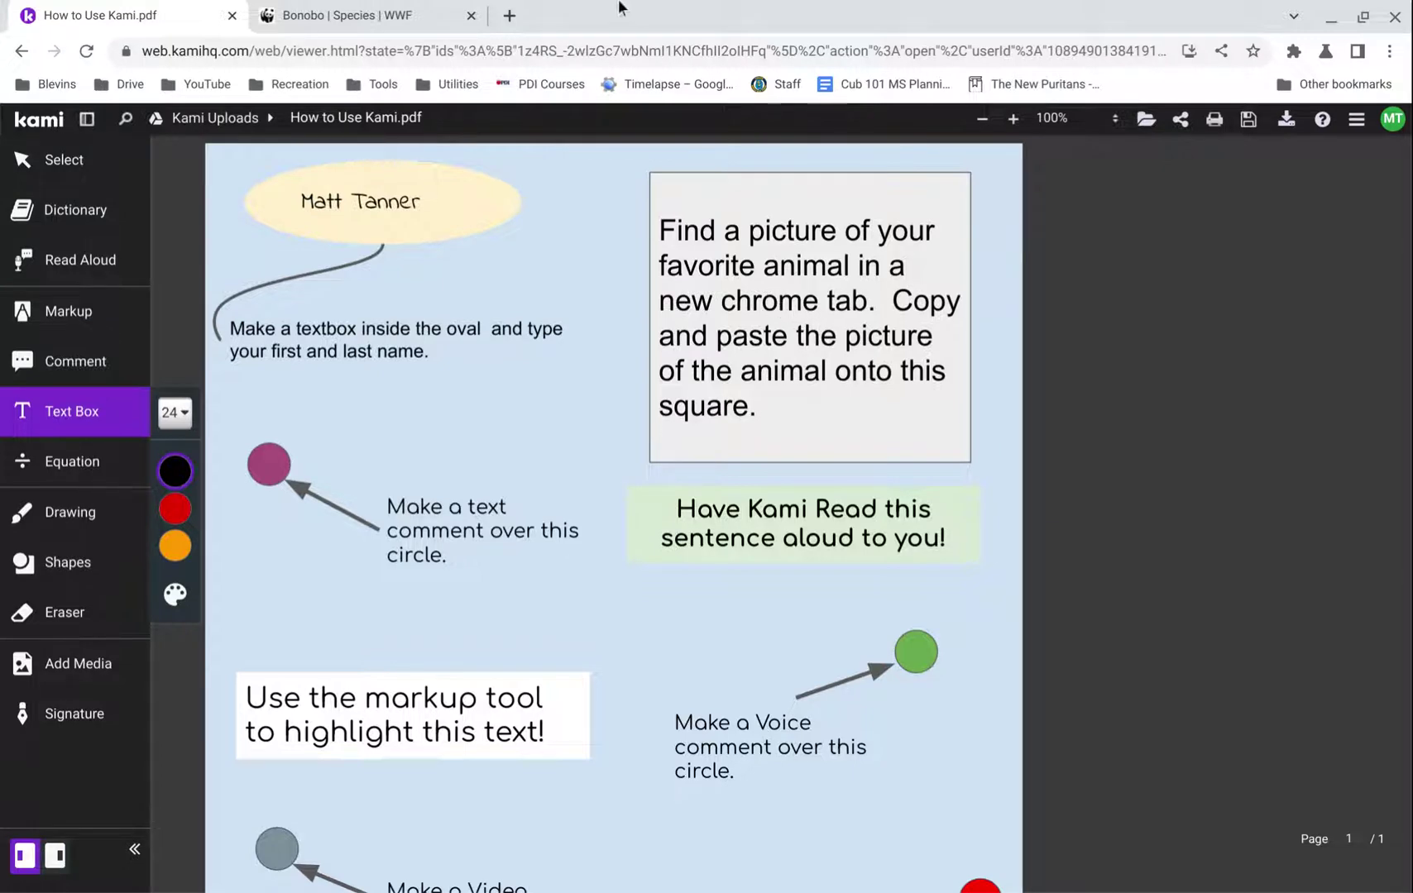
- Open the WWF bonobo hero photo full-size in a new tab, then return to the Kami worksheet
click(368, 10)
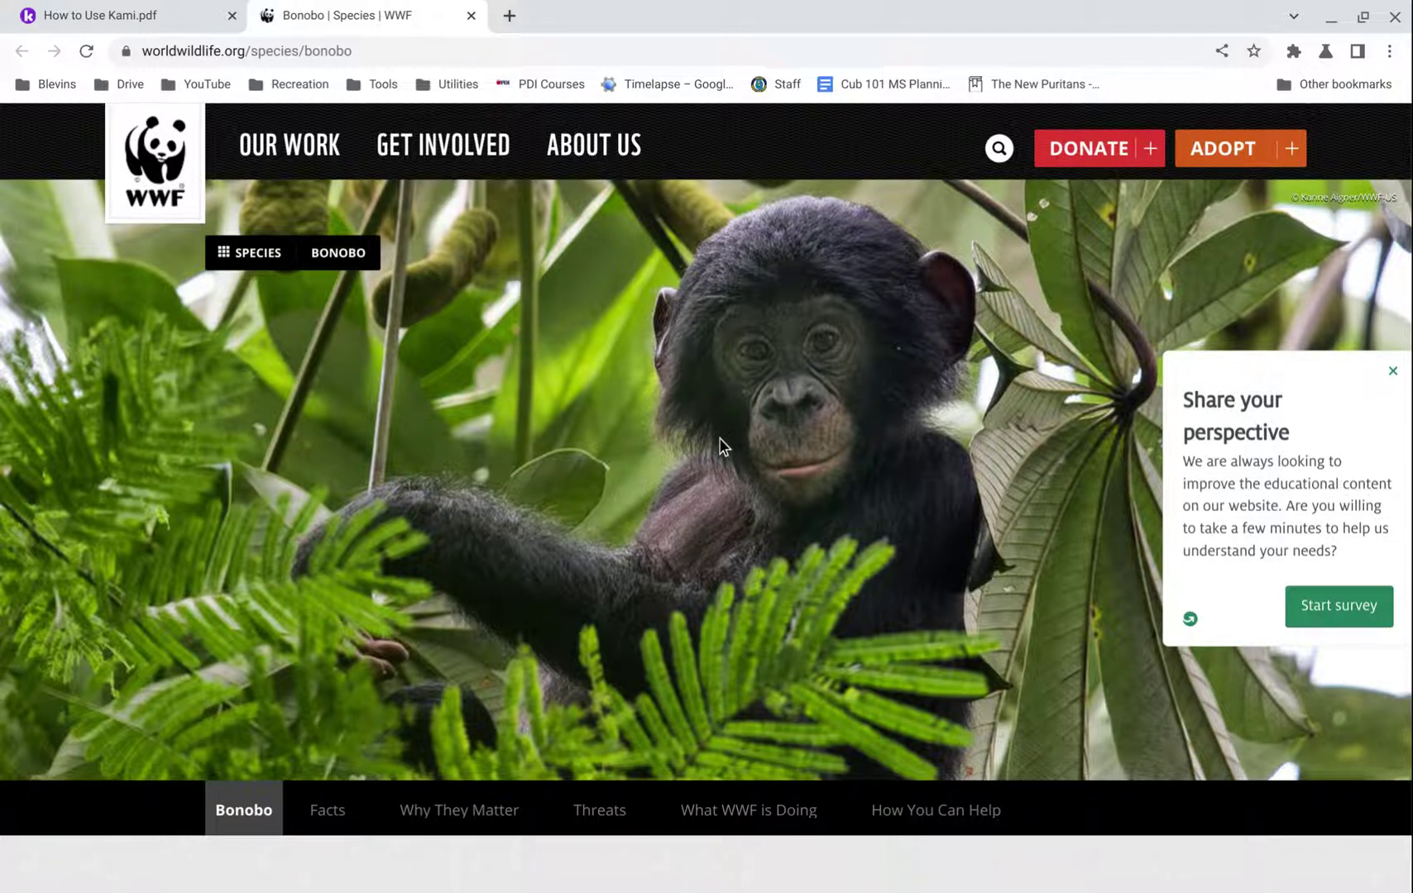
click(506, 15)
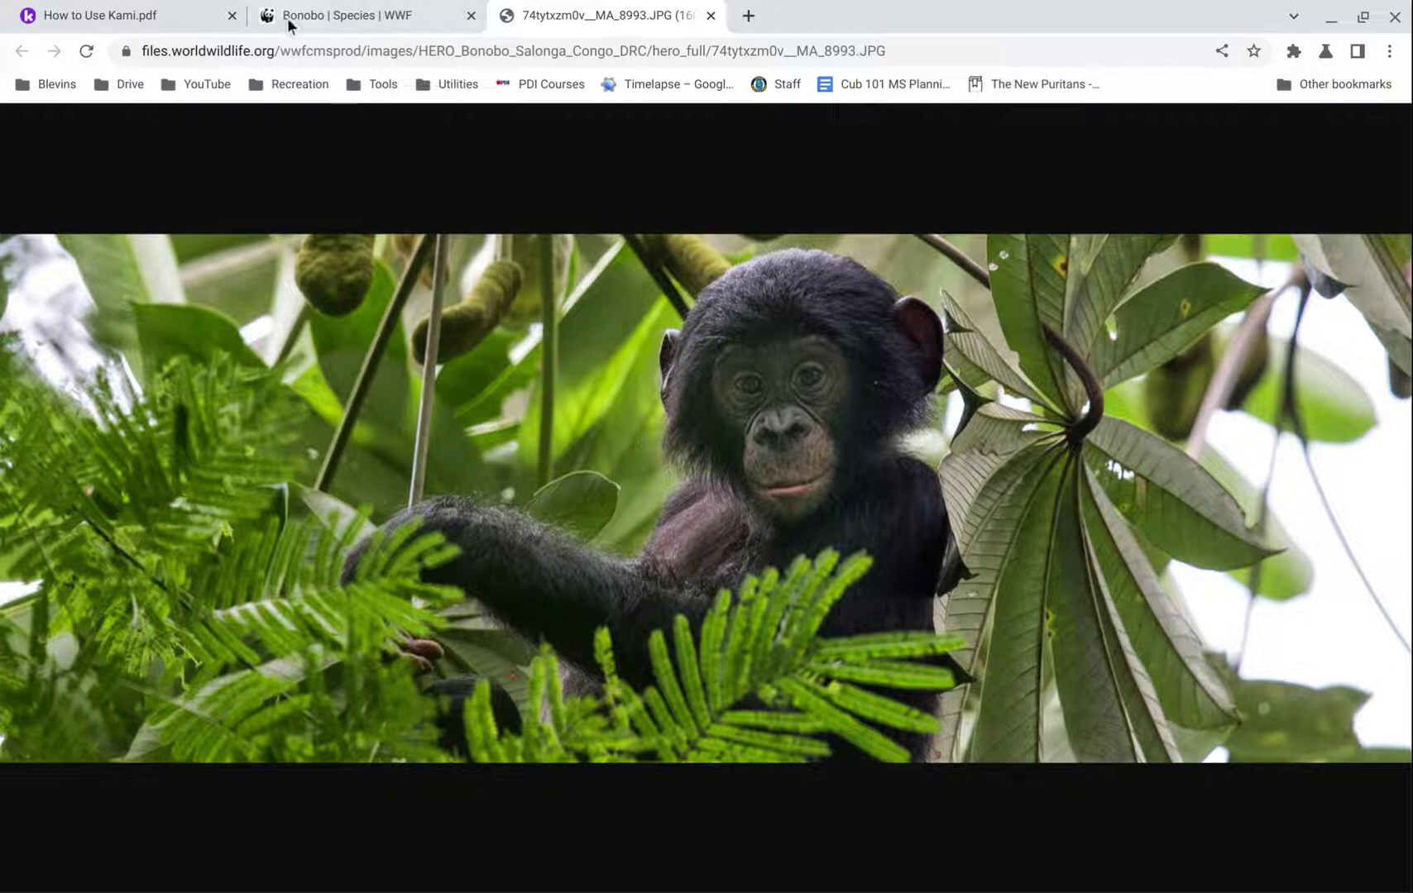
click(46, 15)
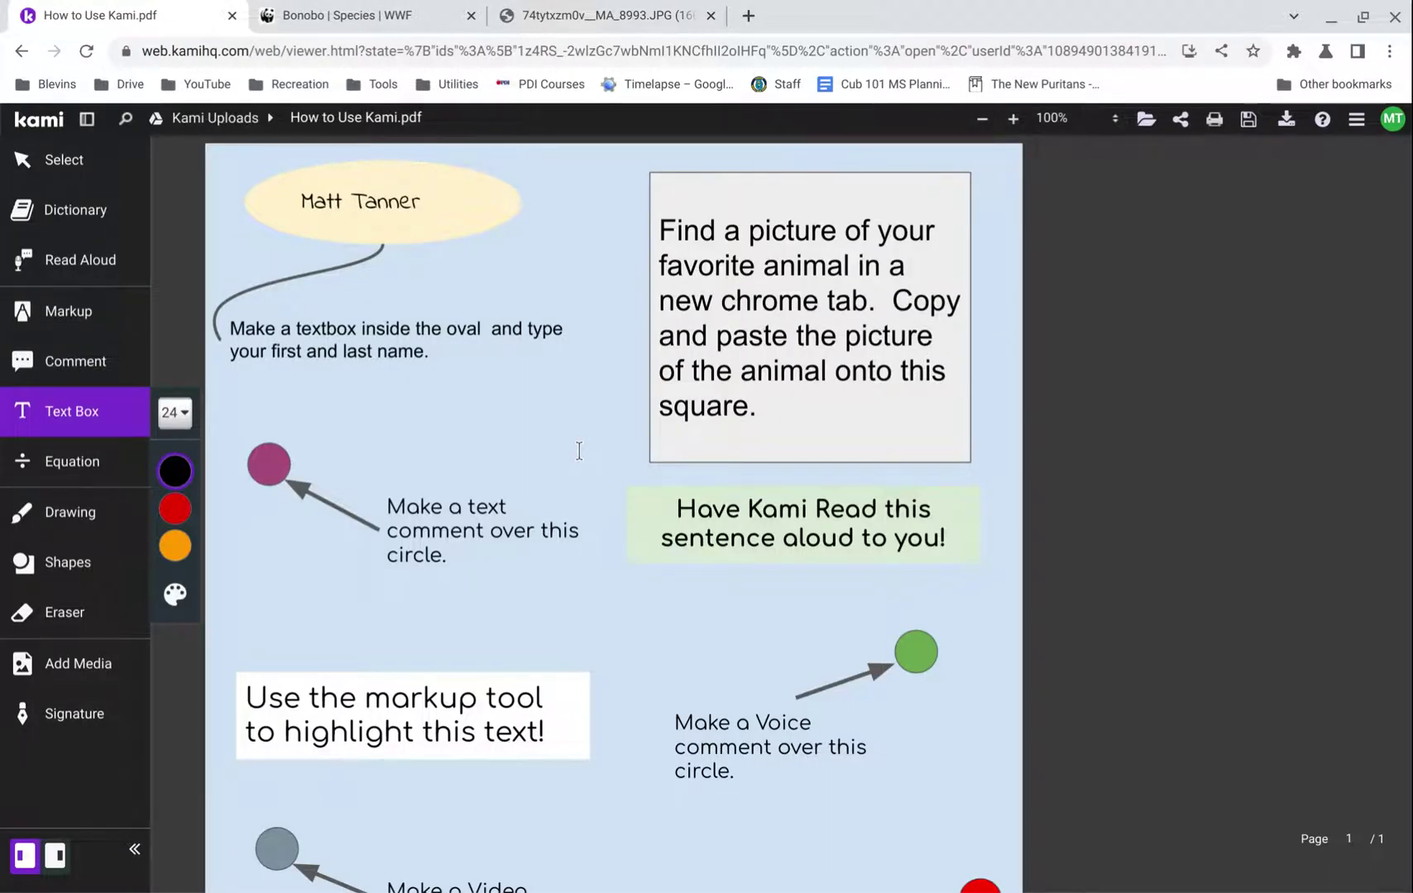
- Paste the bonobo photo with Ctrl+V, move it over the grey picture square, and resize it to fit
click(579, 401)
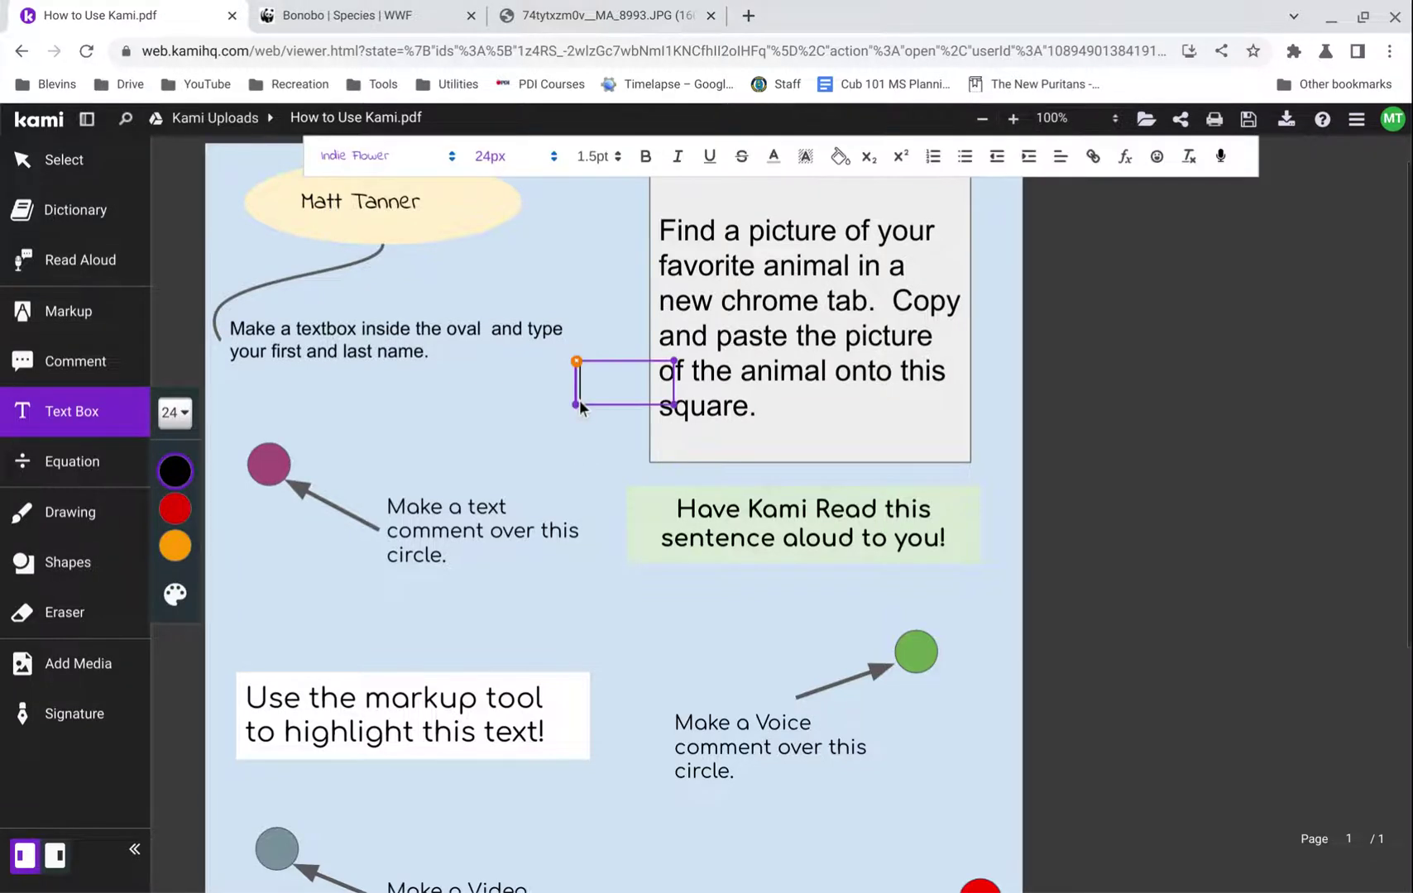
click(583, 451)
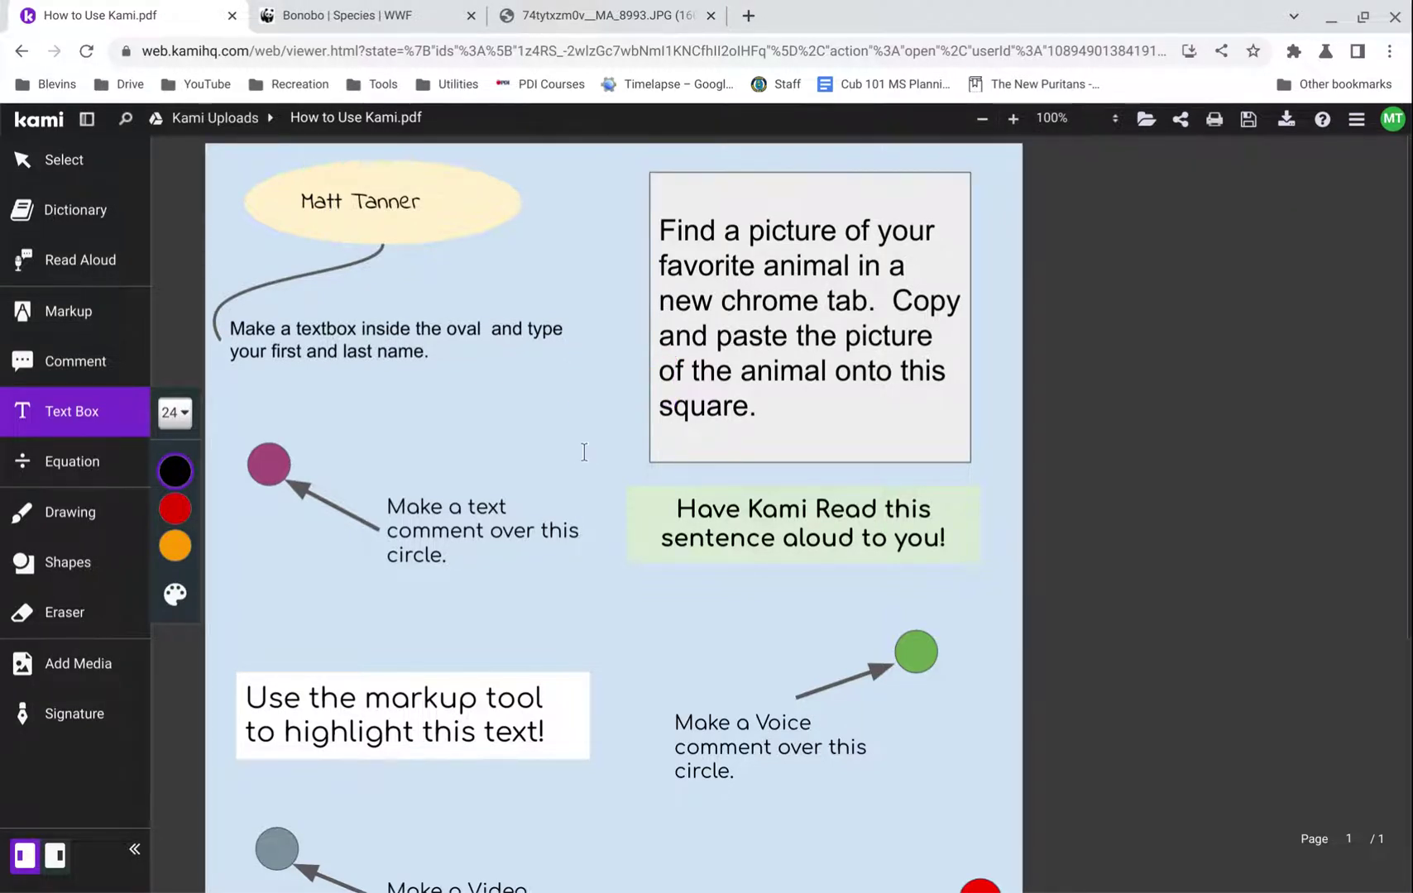
click(52, 182)
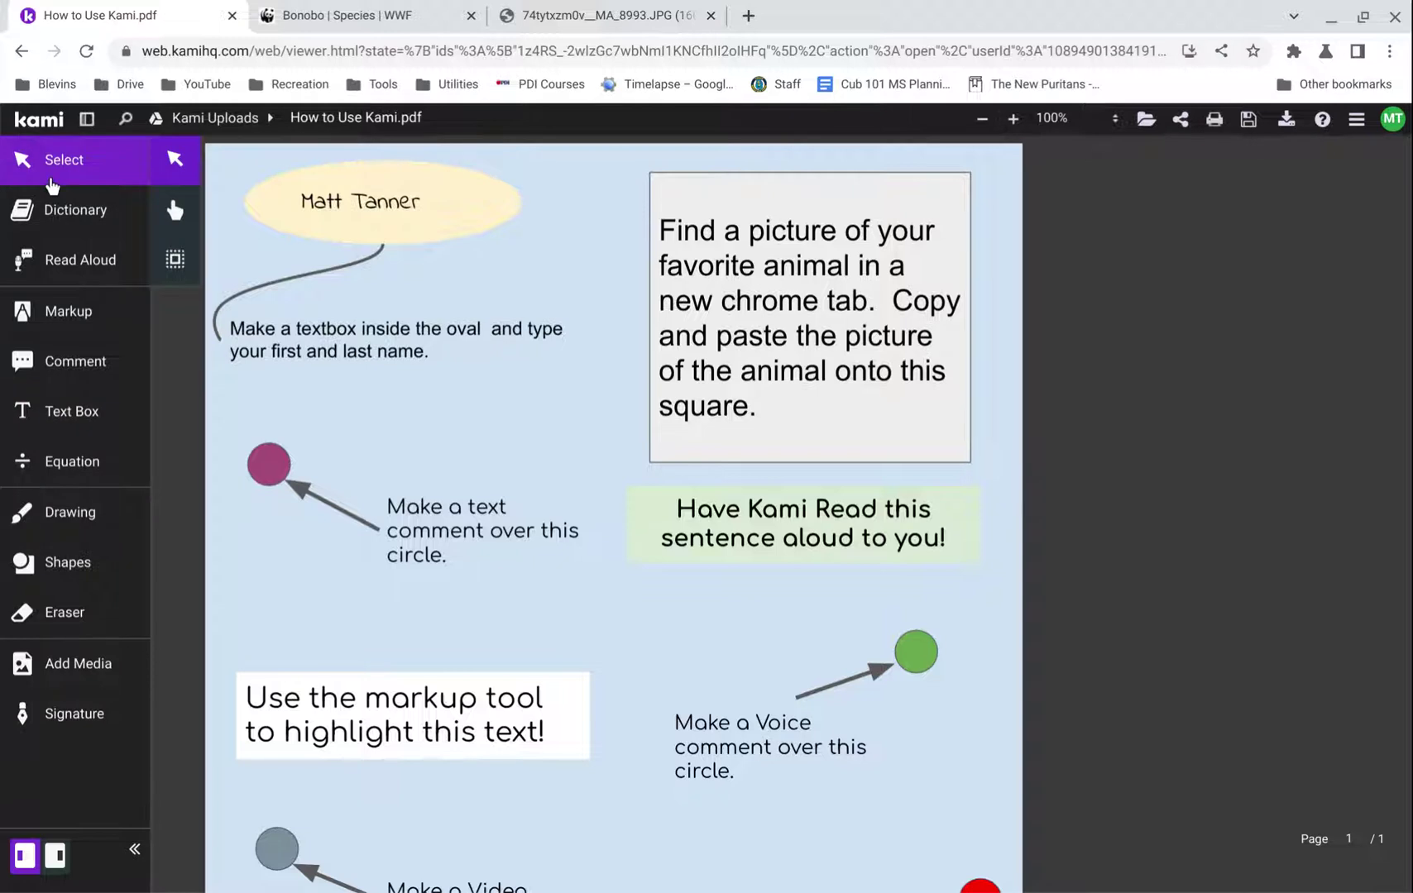
key(ctrl+v)
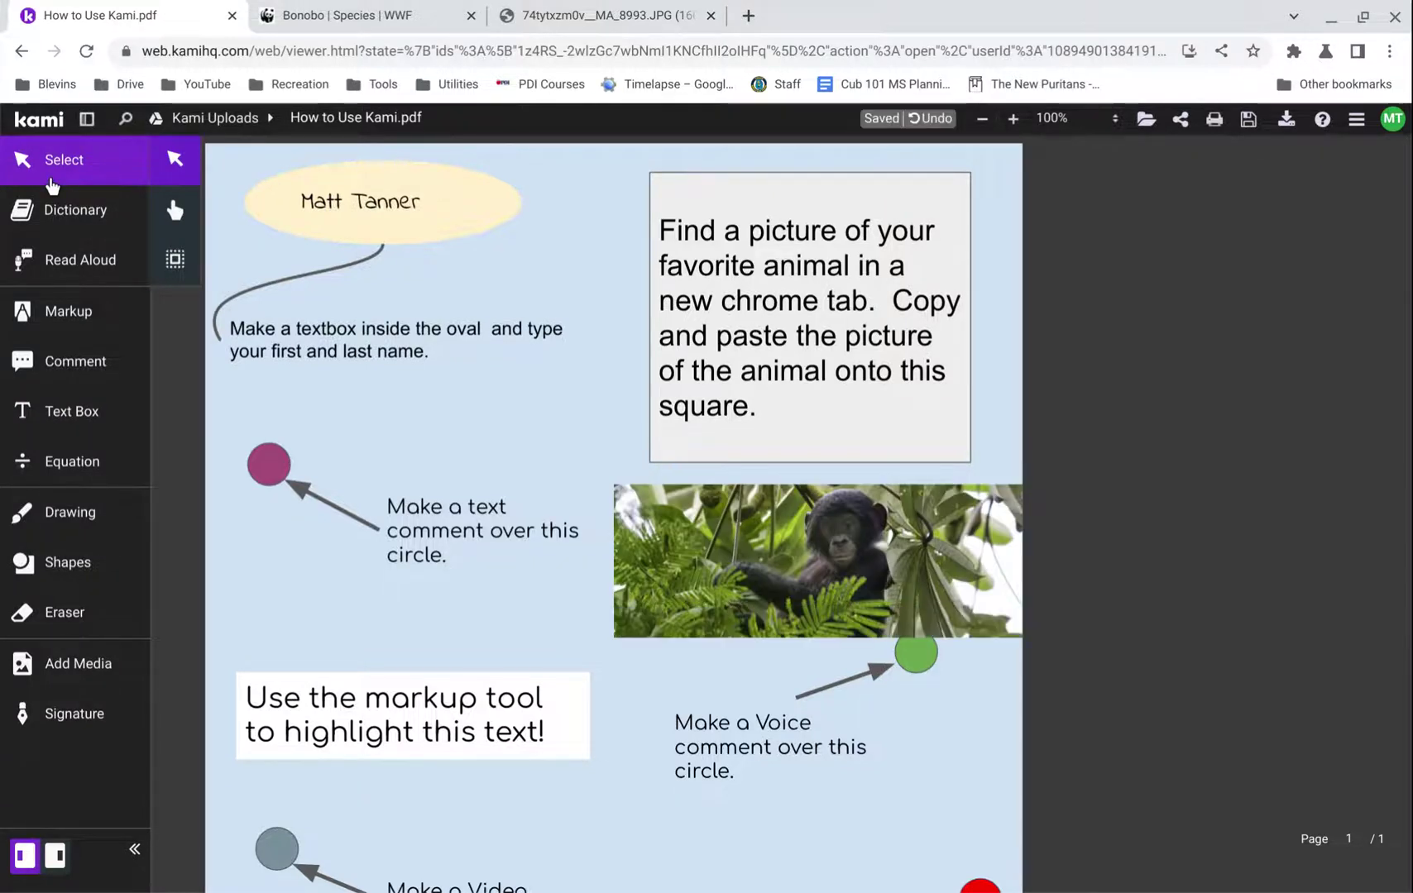
click(666, 607)
drag(672, 607, 718, 281)
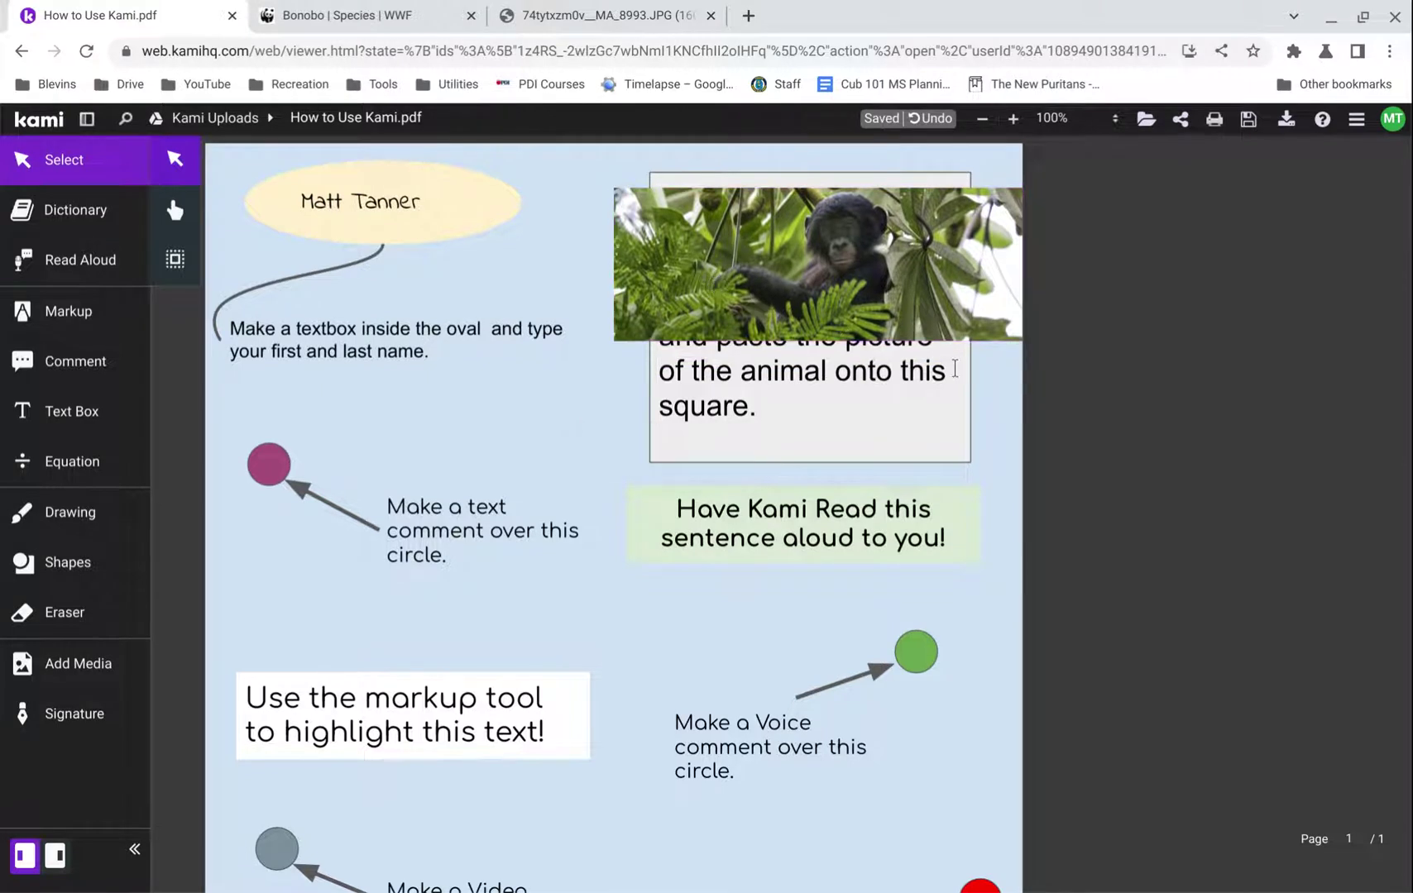
drag(1022, 343, 958, 322)
drag(776, 272, 808, 327)
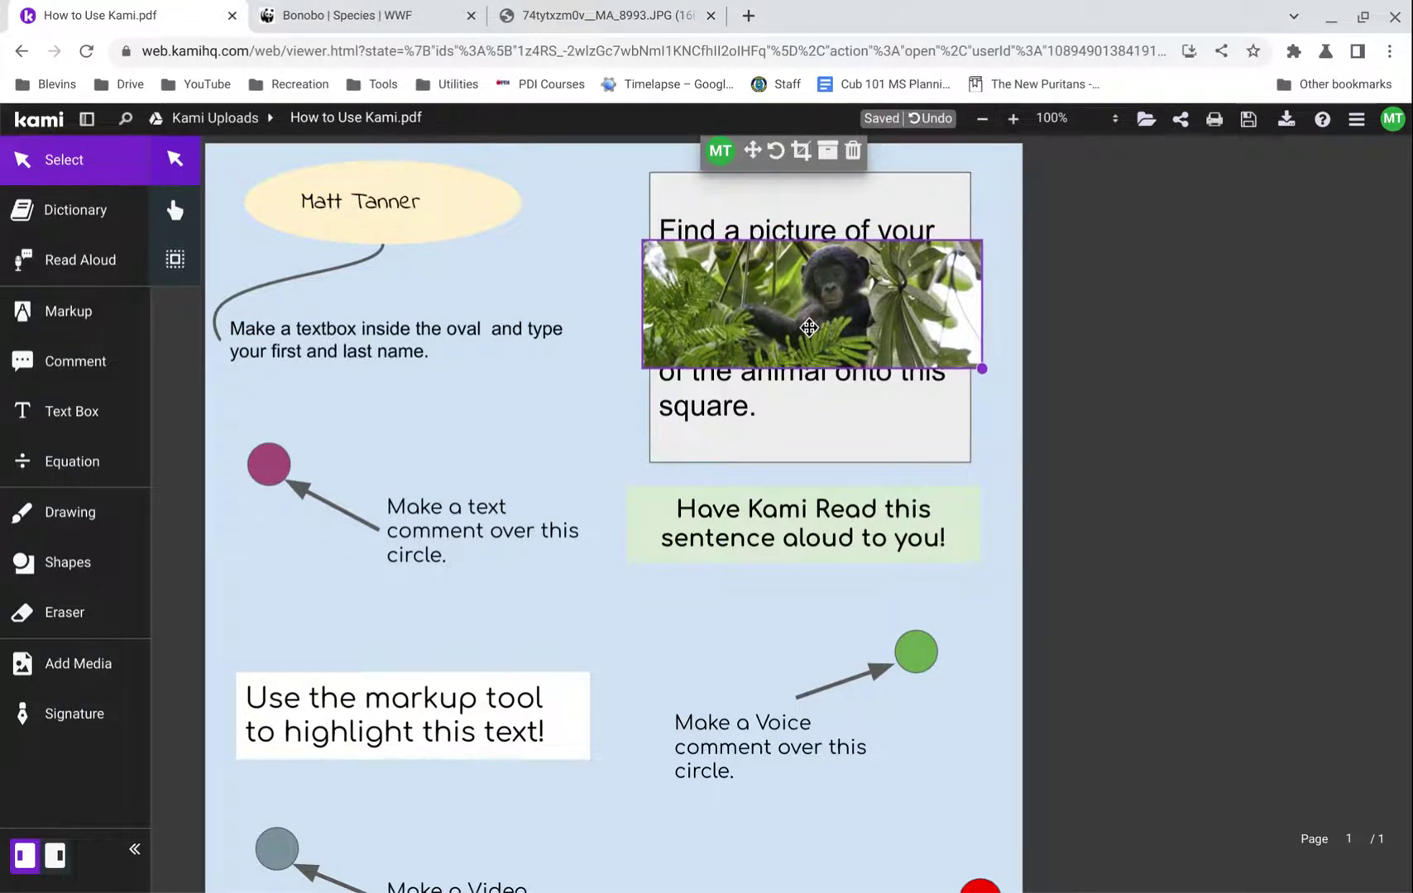
click(1033, 563)
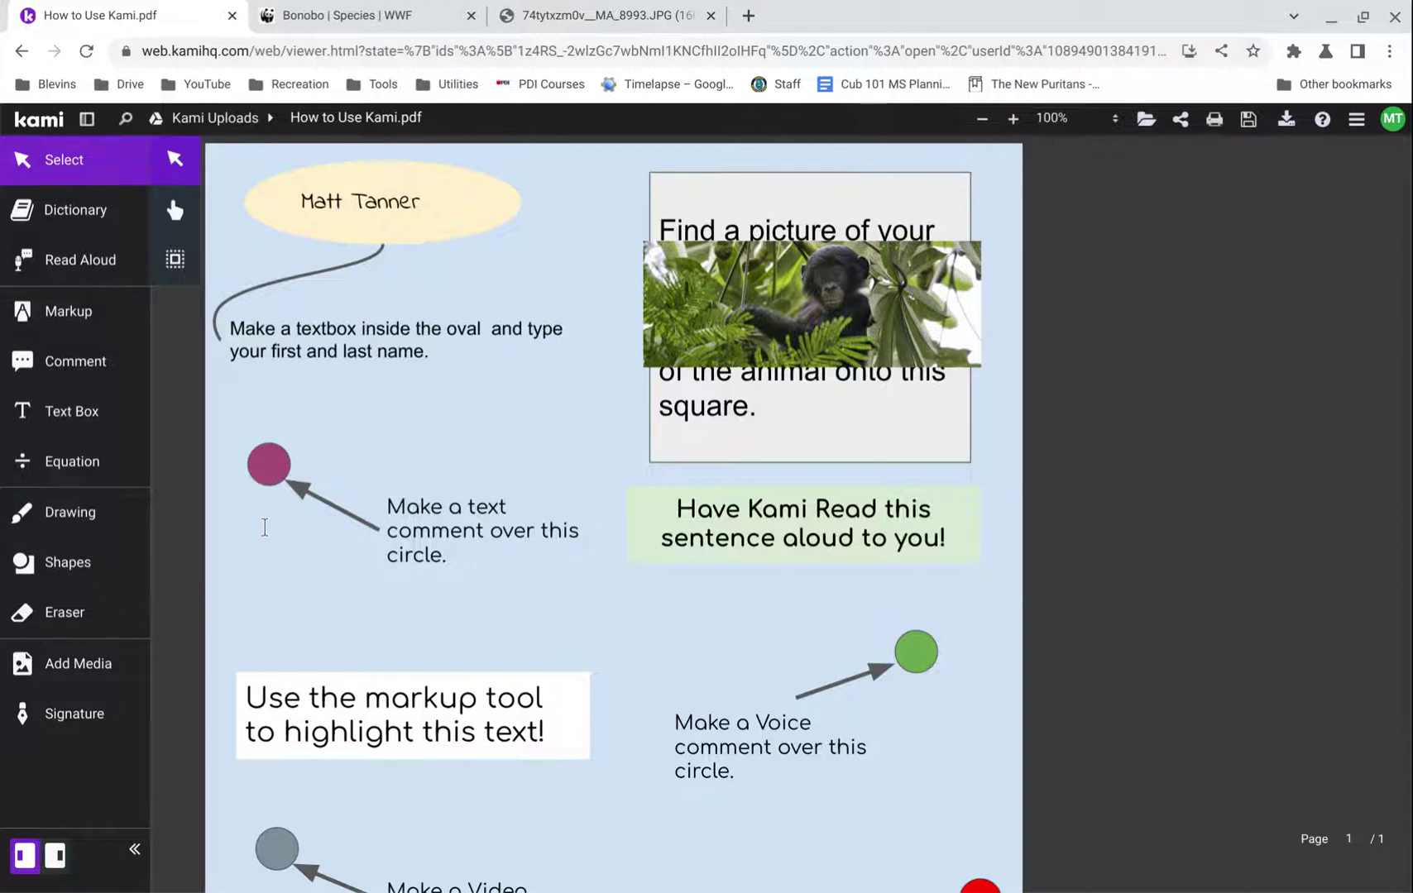
click(377, 218)
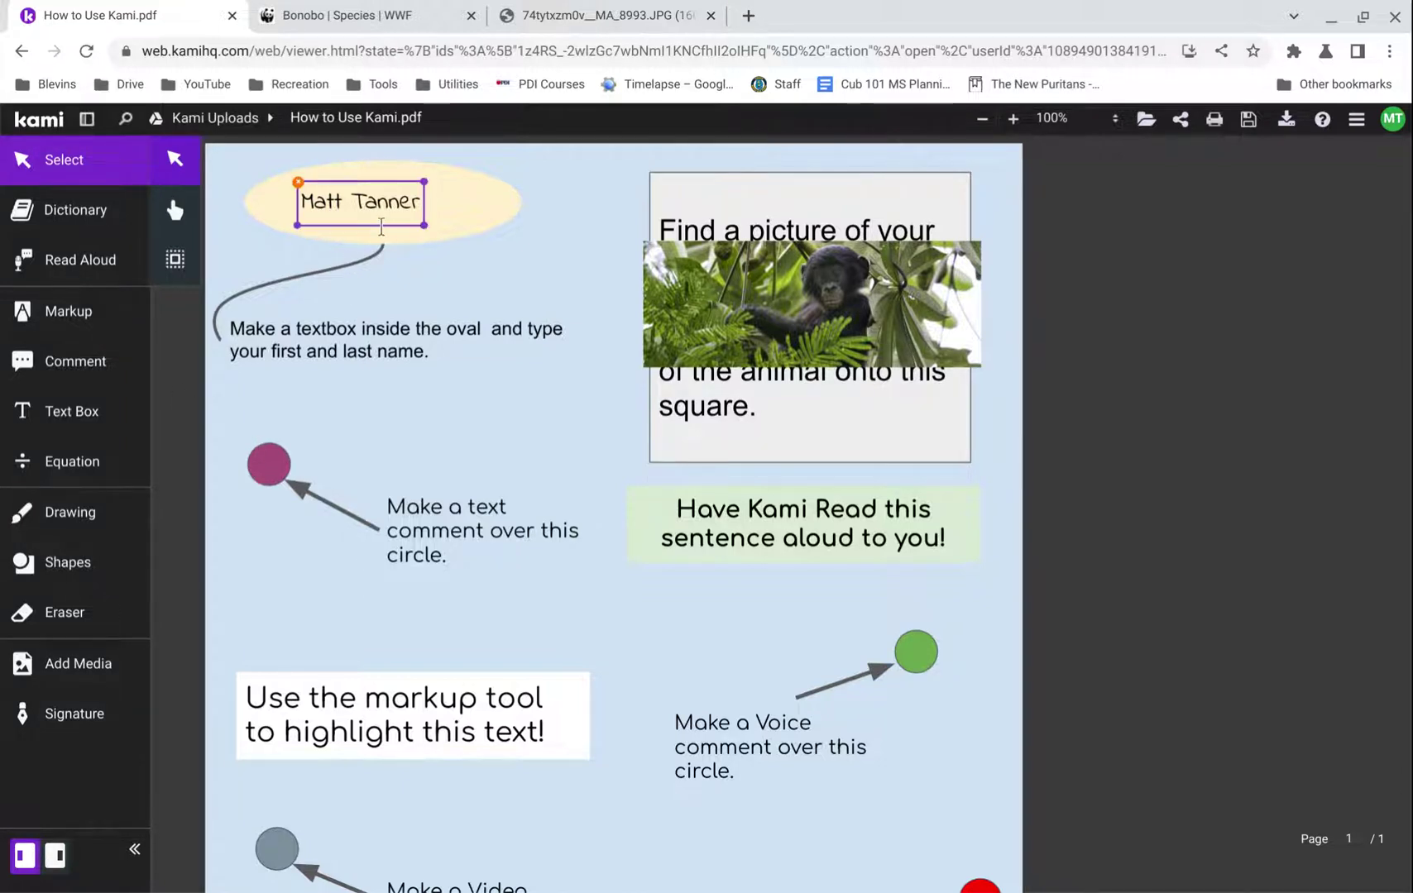
- Add the text comment 'This is a text comment.' on the magenta circle and type the reply 'This is a reply'
click(101, 372)
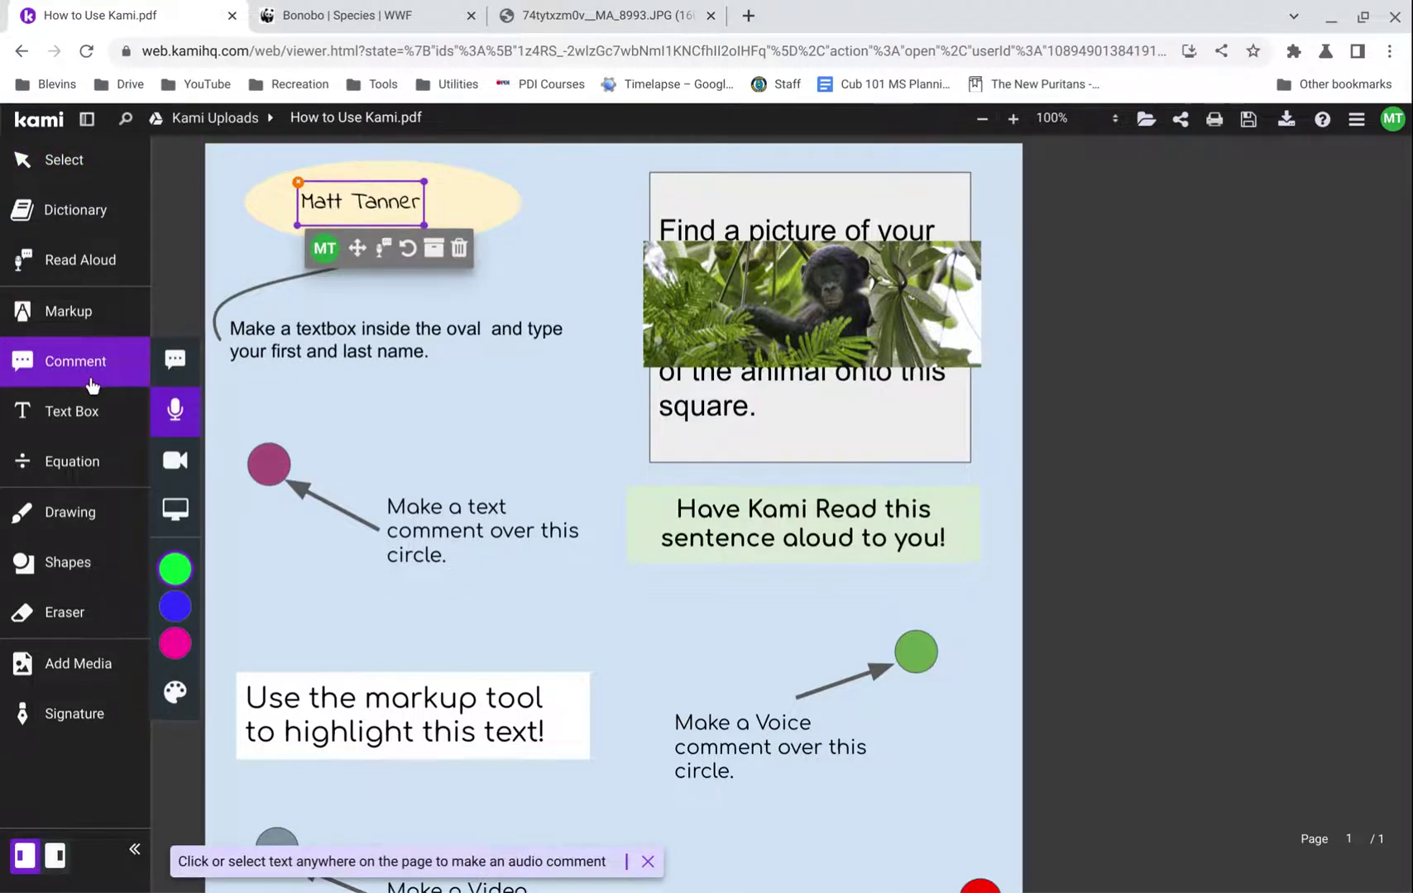
click(174, 359)
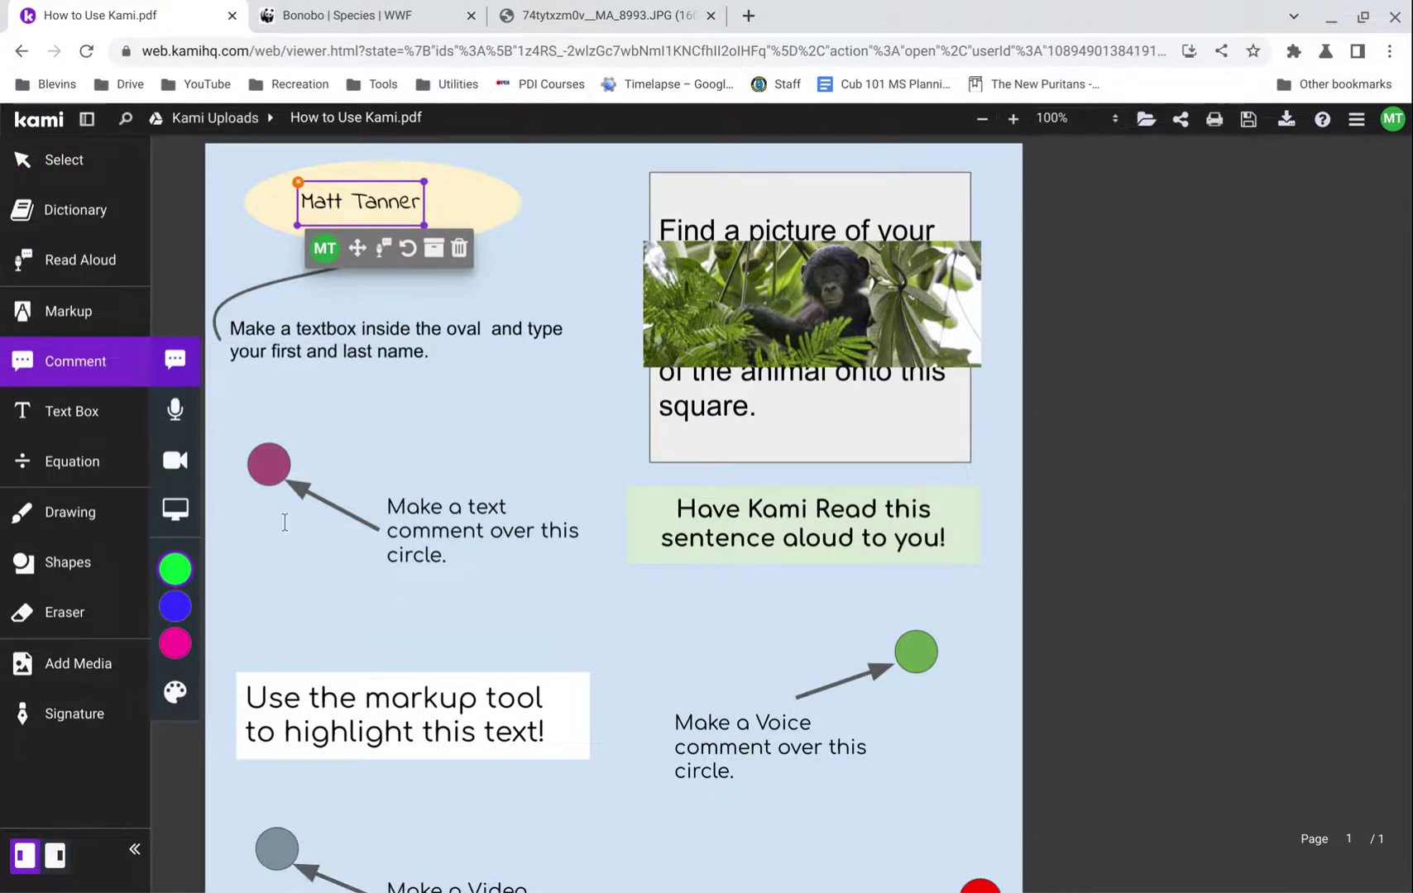
click(269, 488)
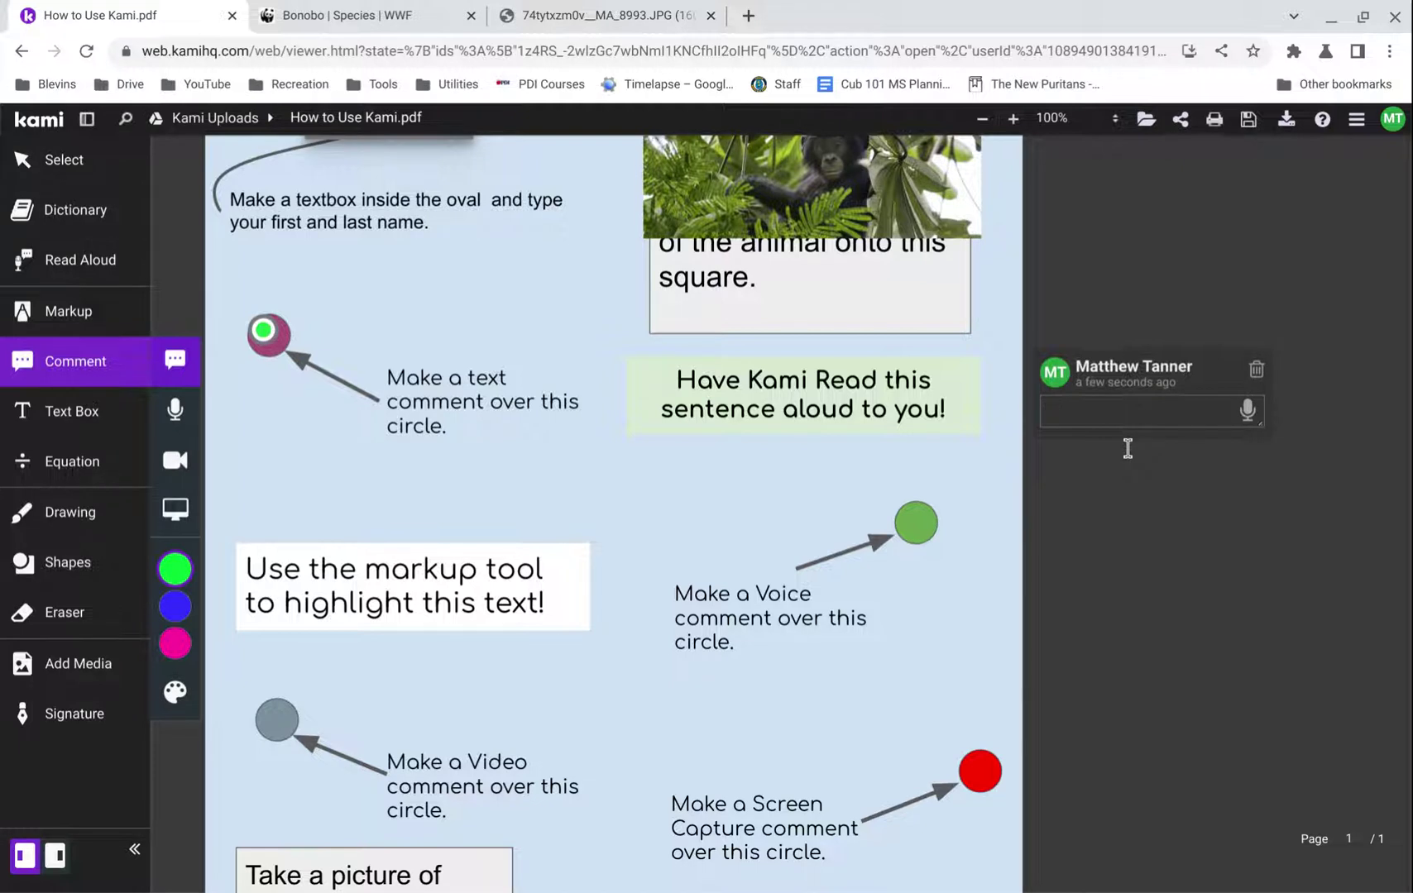
text(his is a text comment.)
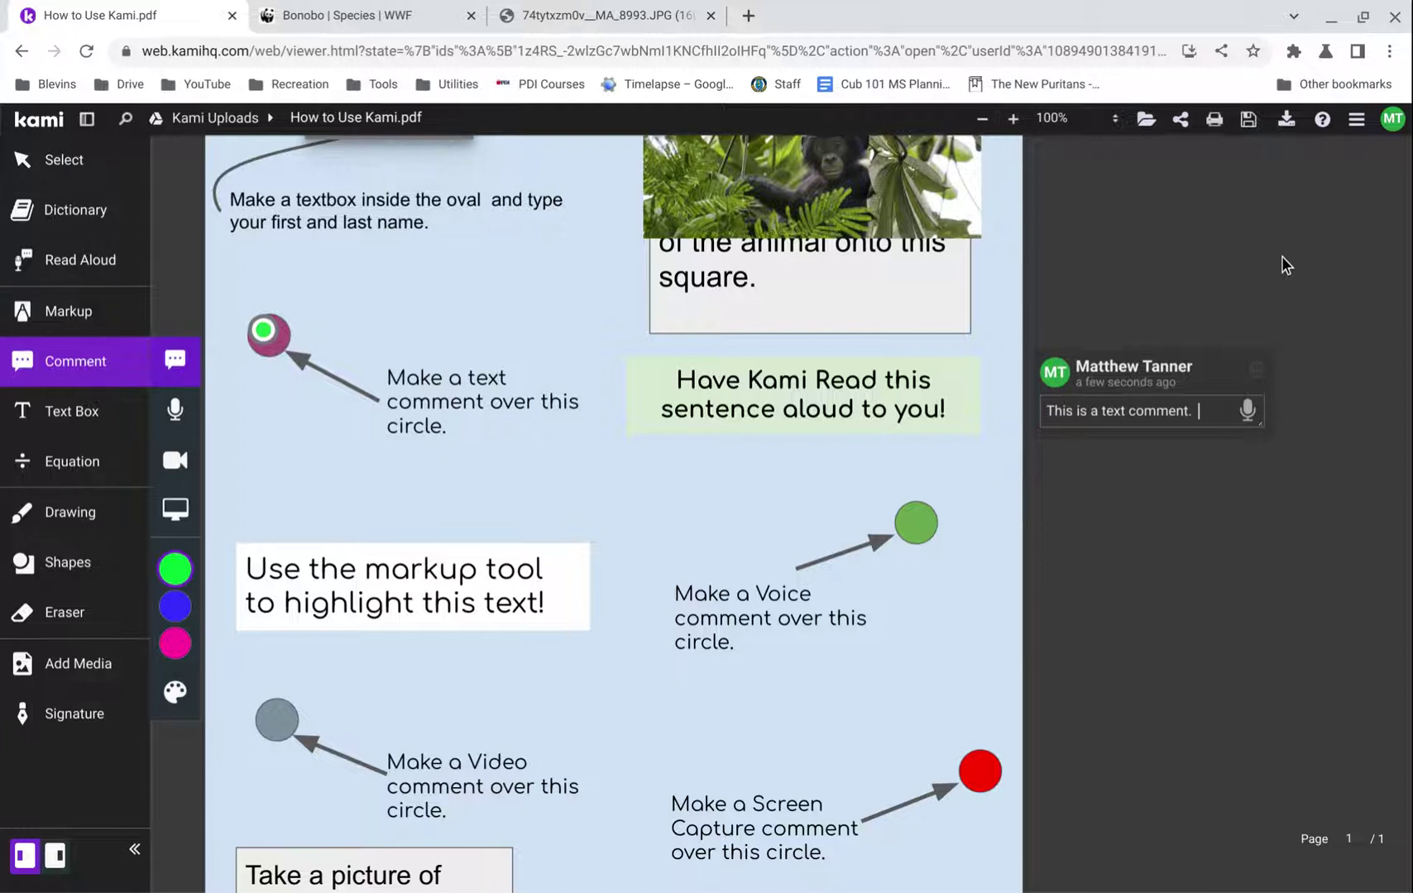
click(1191, 506)
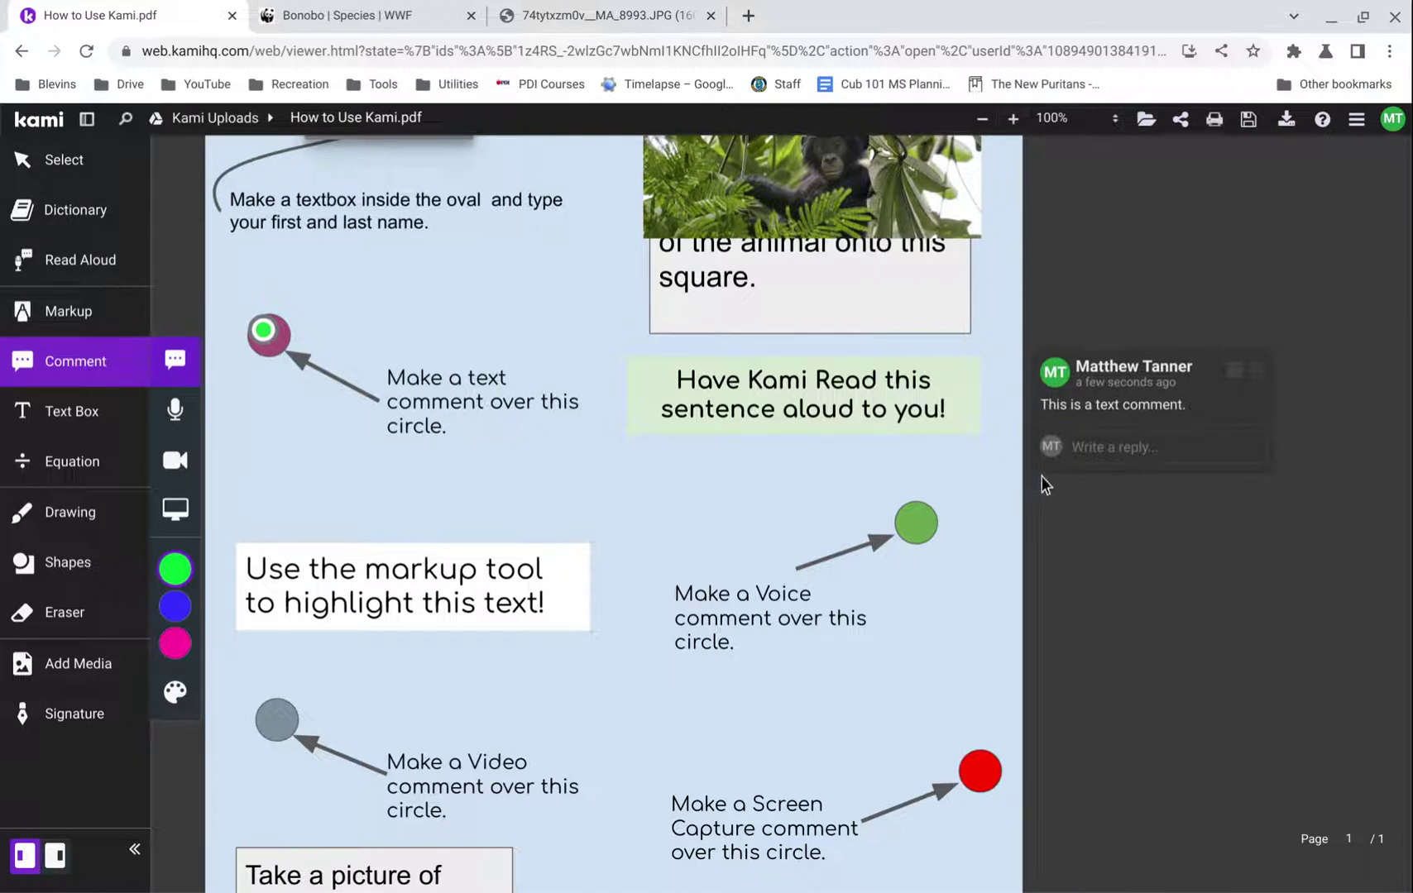
click(1080, 475)
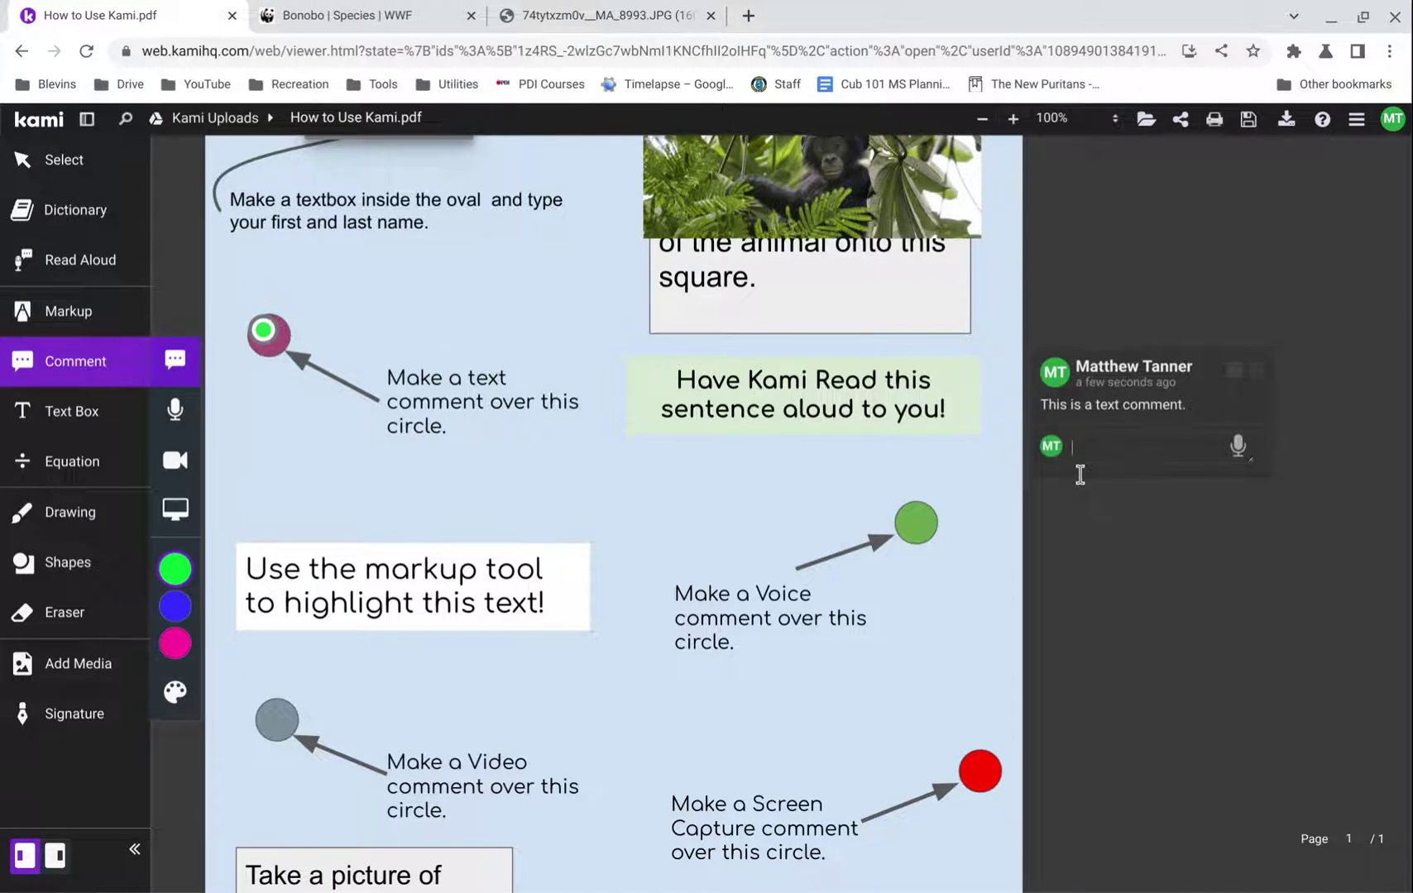
text(This is a reply)
- Post the reply, then select 'Have Kami Read this sentence aloud to you!' with Read Aloud
click(91, 261)
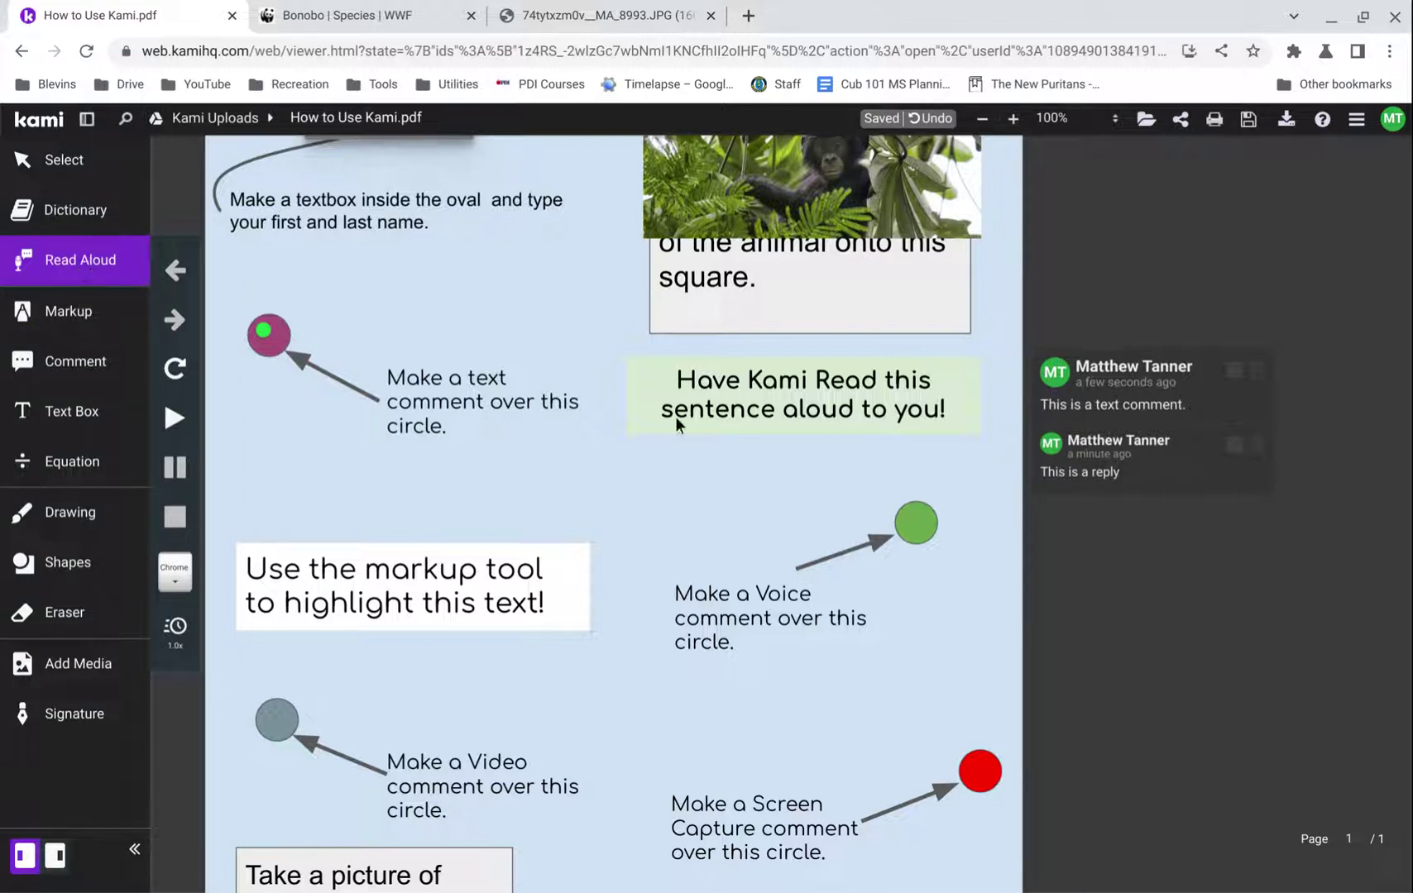
drag(677, 397, 946, 430)
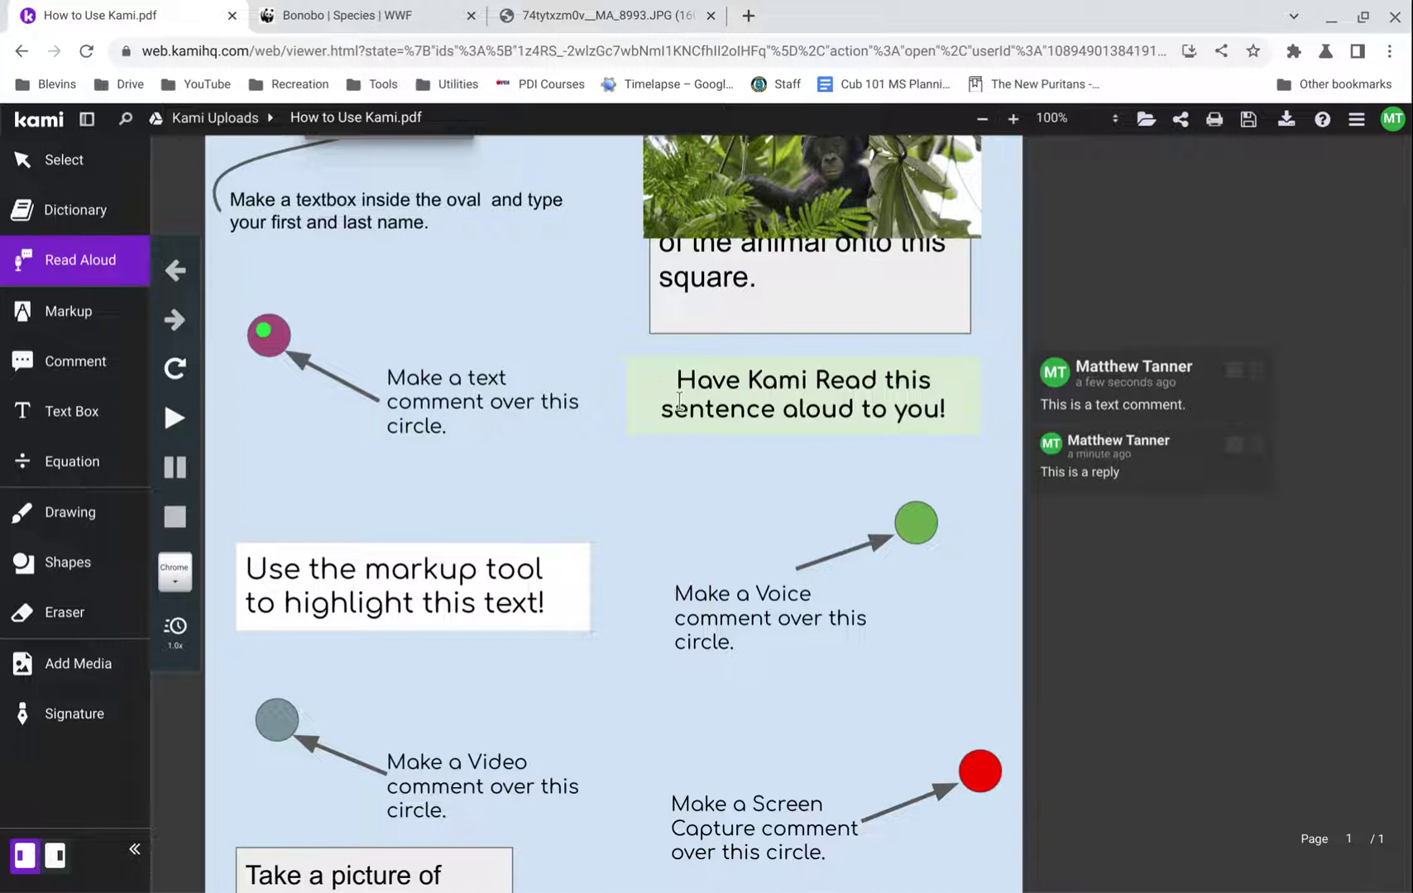
drag(675, 397, 647, 387)
click(676, 386)
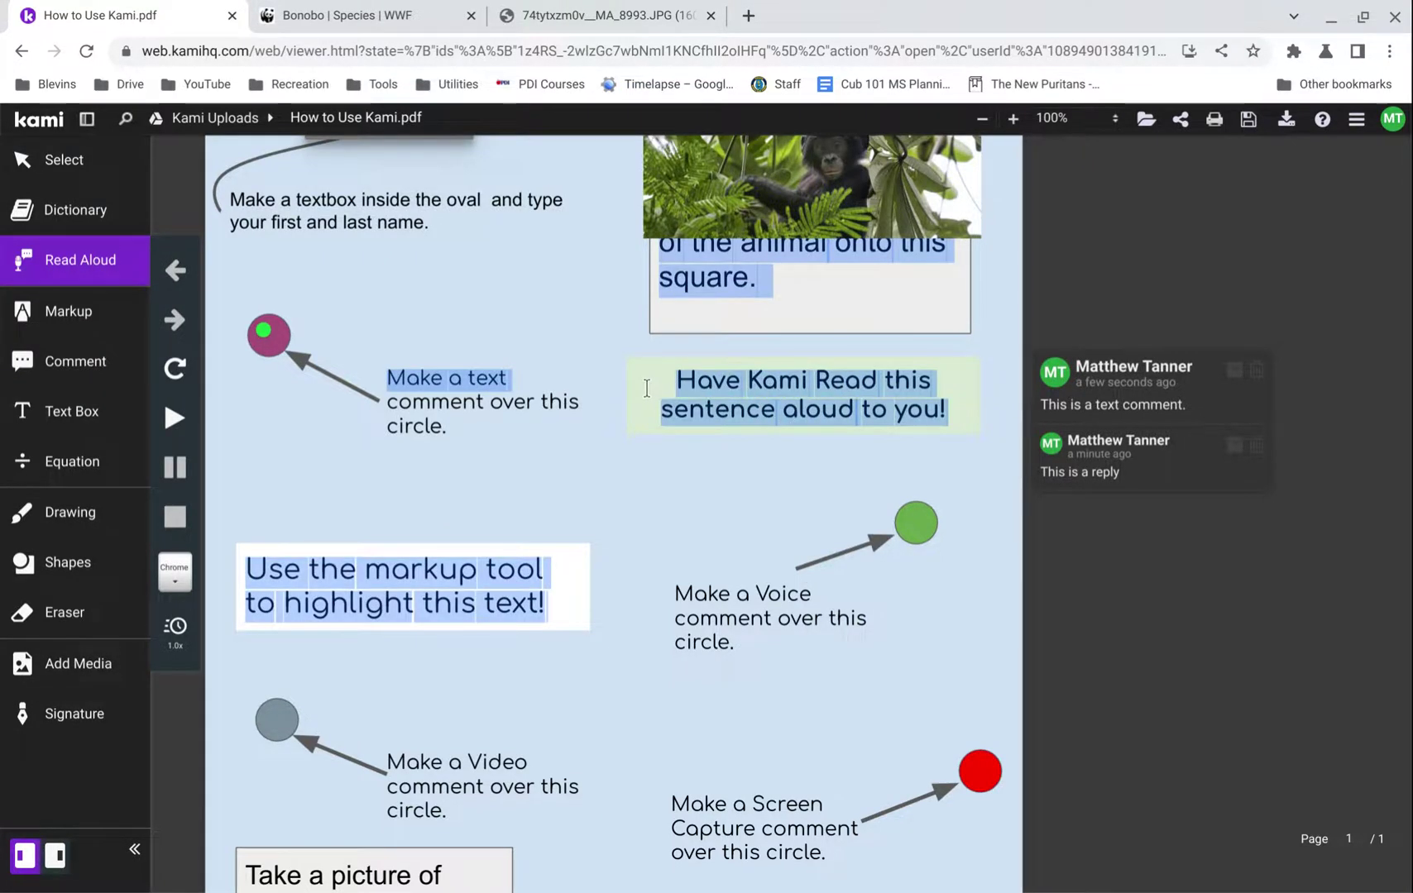
click(675, 405)
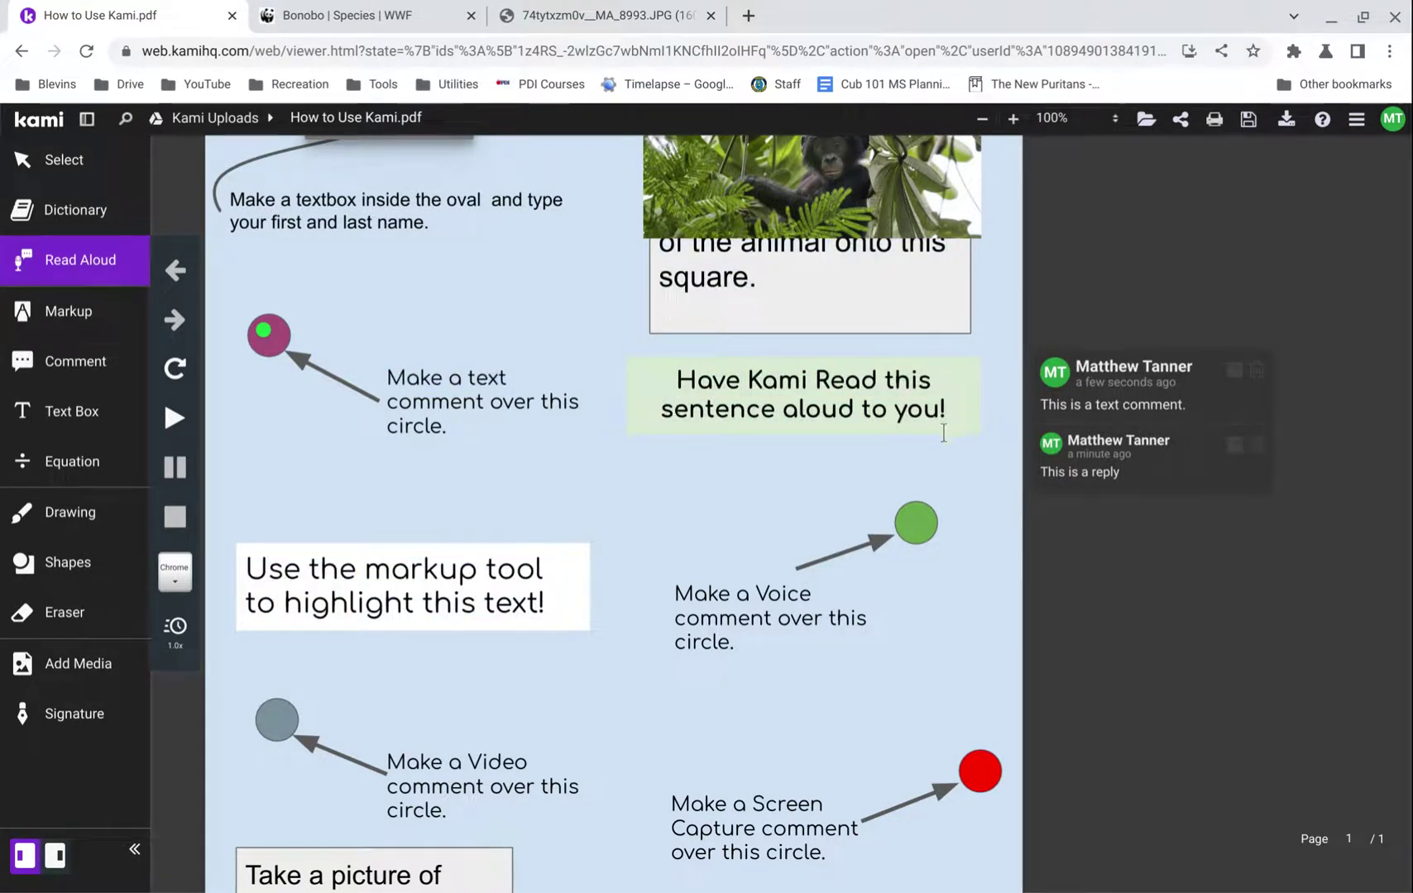
drag(945, 422, 680, 400)
- Highlight 'Use the markup tool' green, draw a green freehand stroke, and box-highlight the text-comment instruction
click(70, 319)
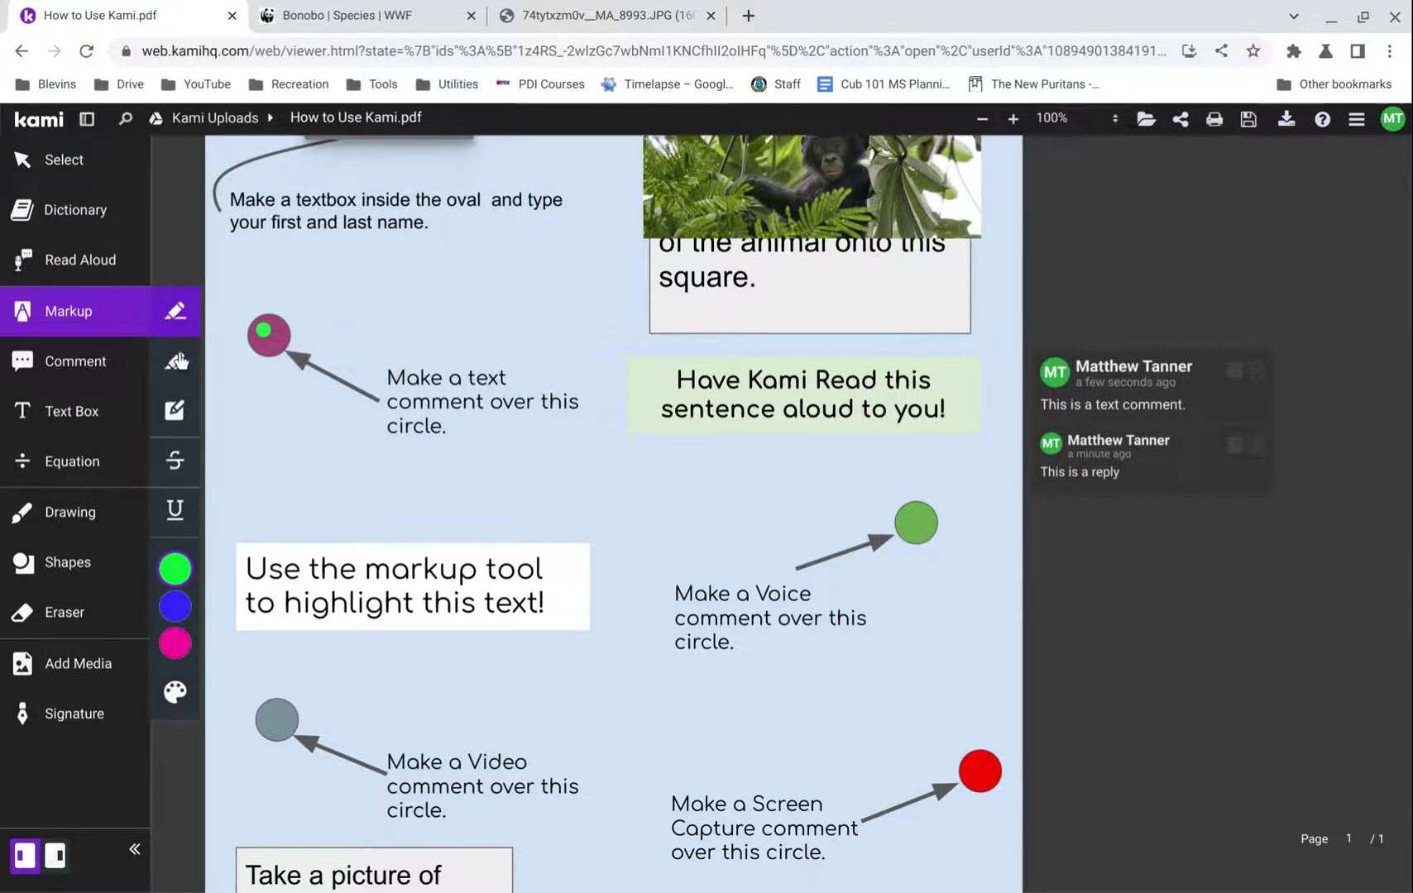
drag(250, 600, 541, 607)
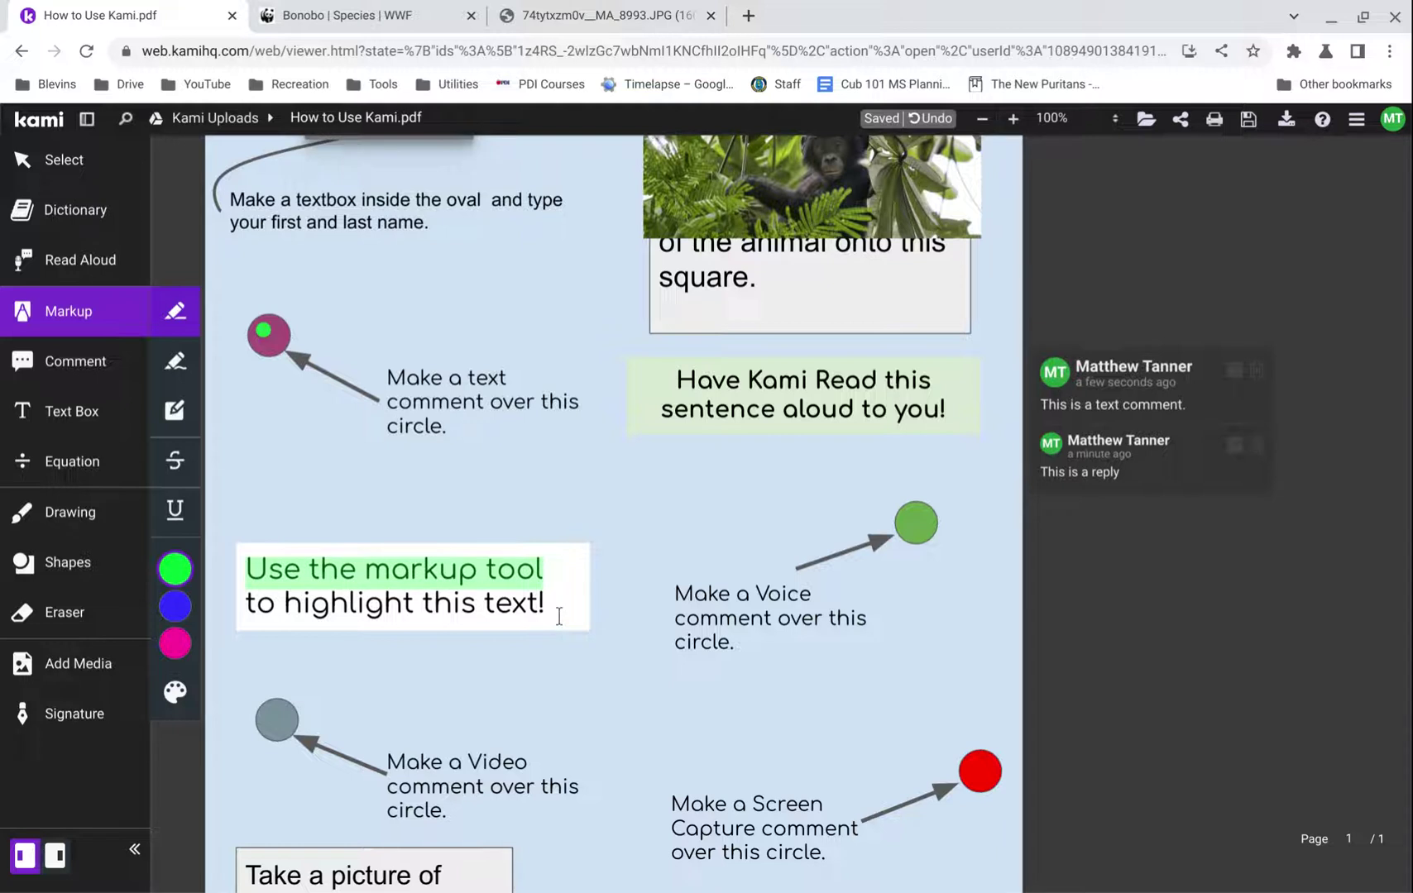
click(177, 370)
mouse_move(349, 517)
mouse_down()
mouse_move(500, 490)
mouse_move(794, 499)
mouse_up()
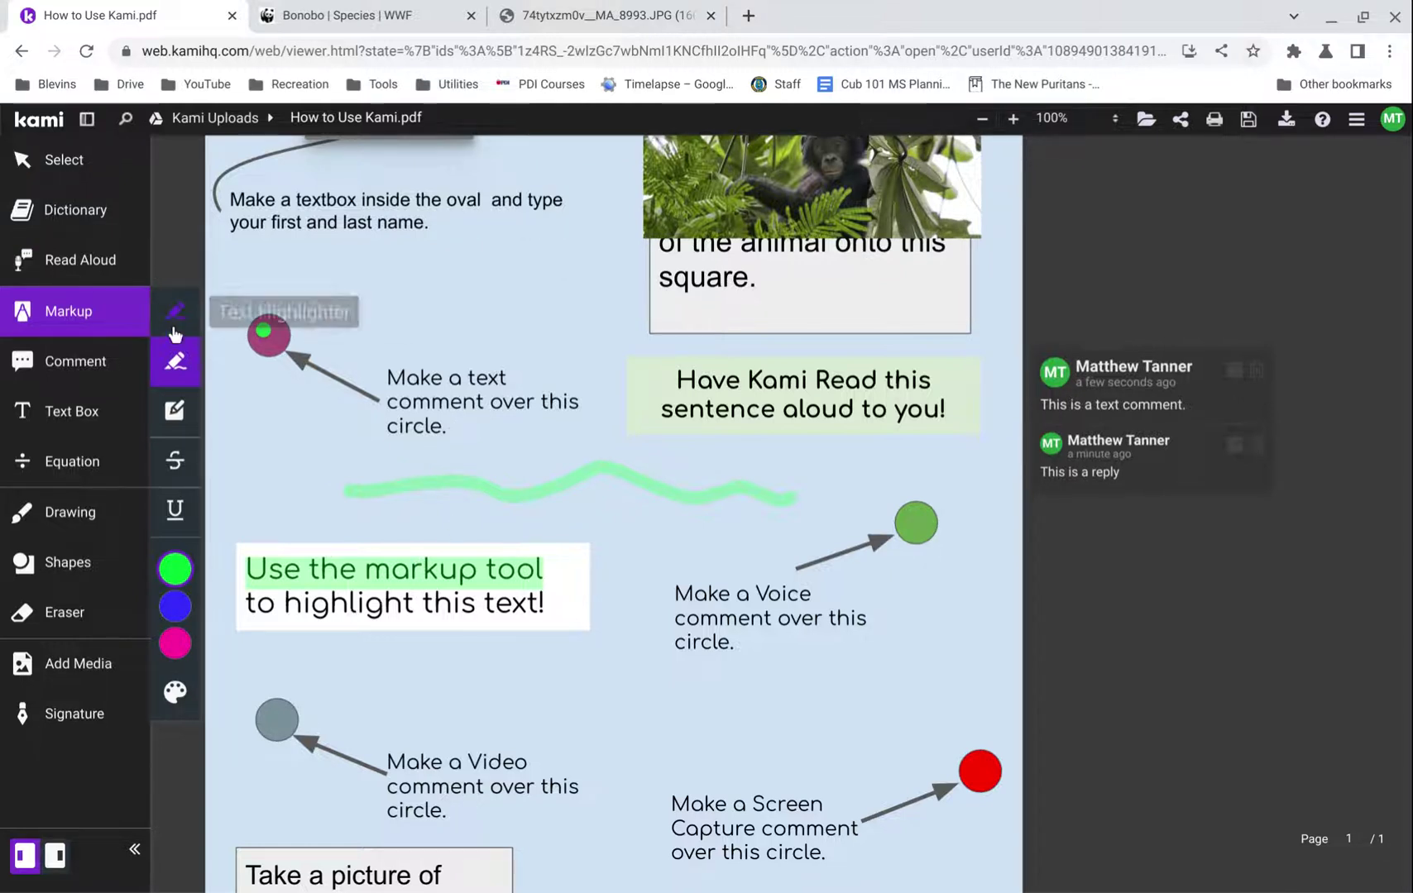
click(185, 426)
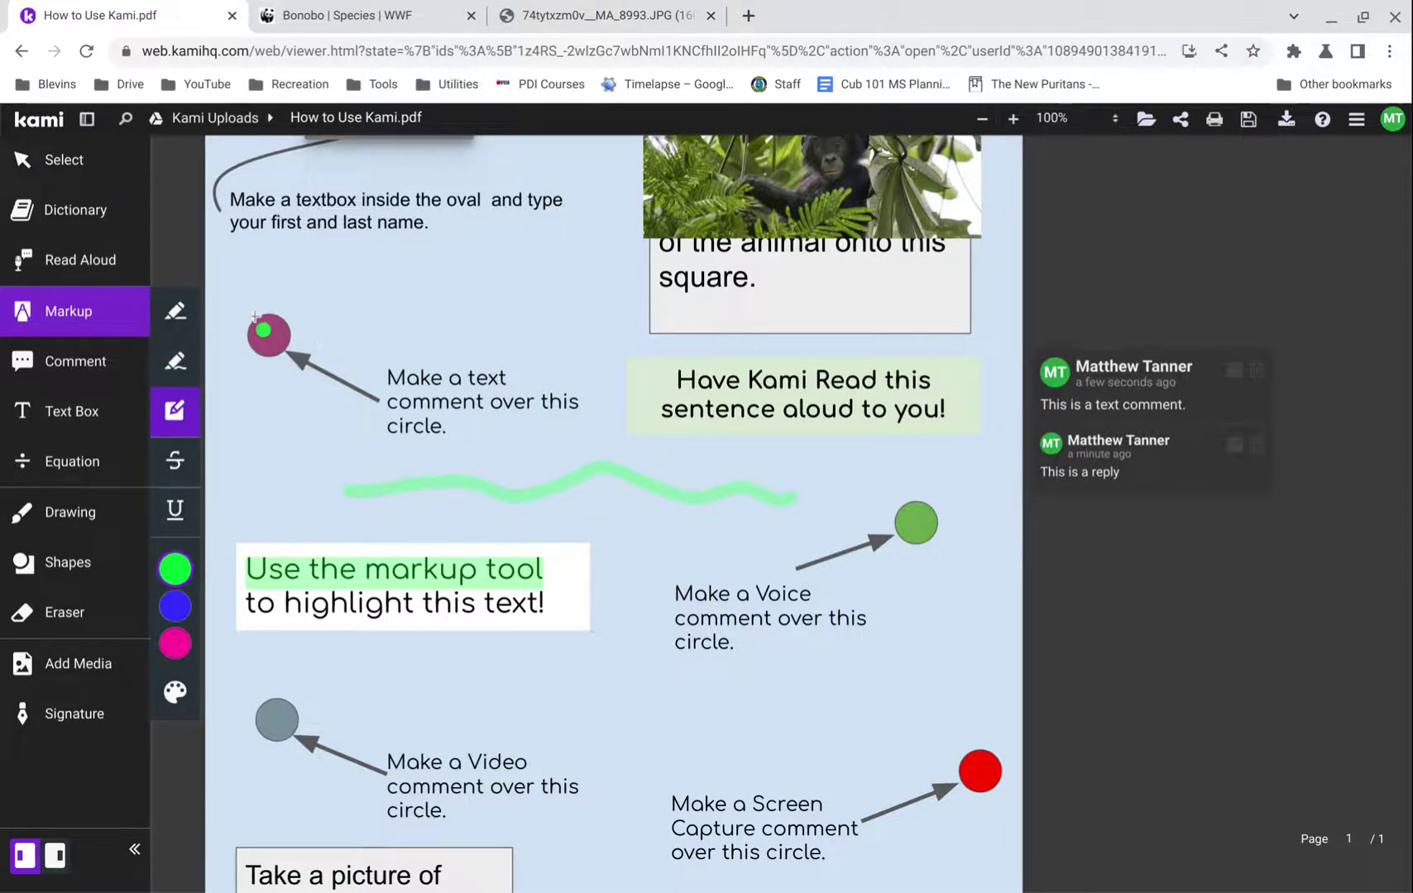
mouse_move(253, 291)
mouse_down()
mouse_move(581, 473)
mouse_move(583, 461)
mouse_up()
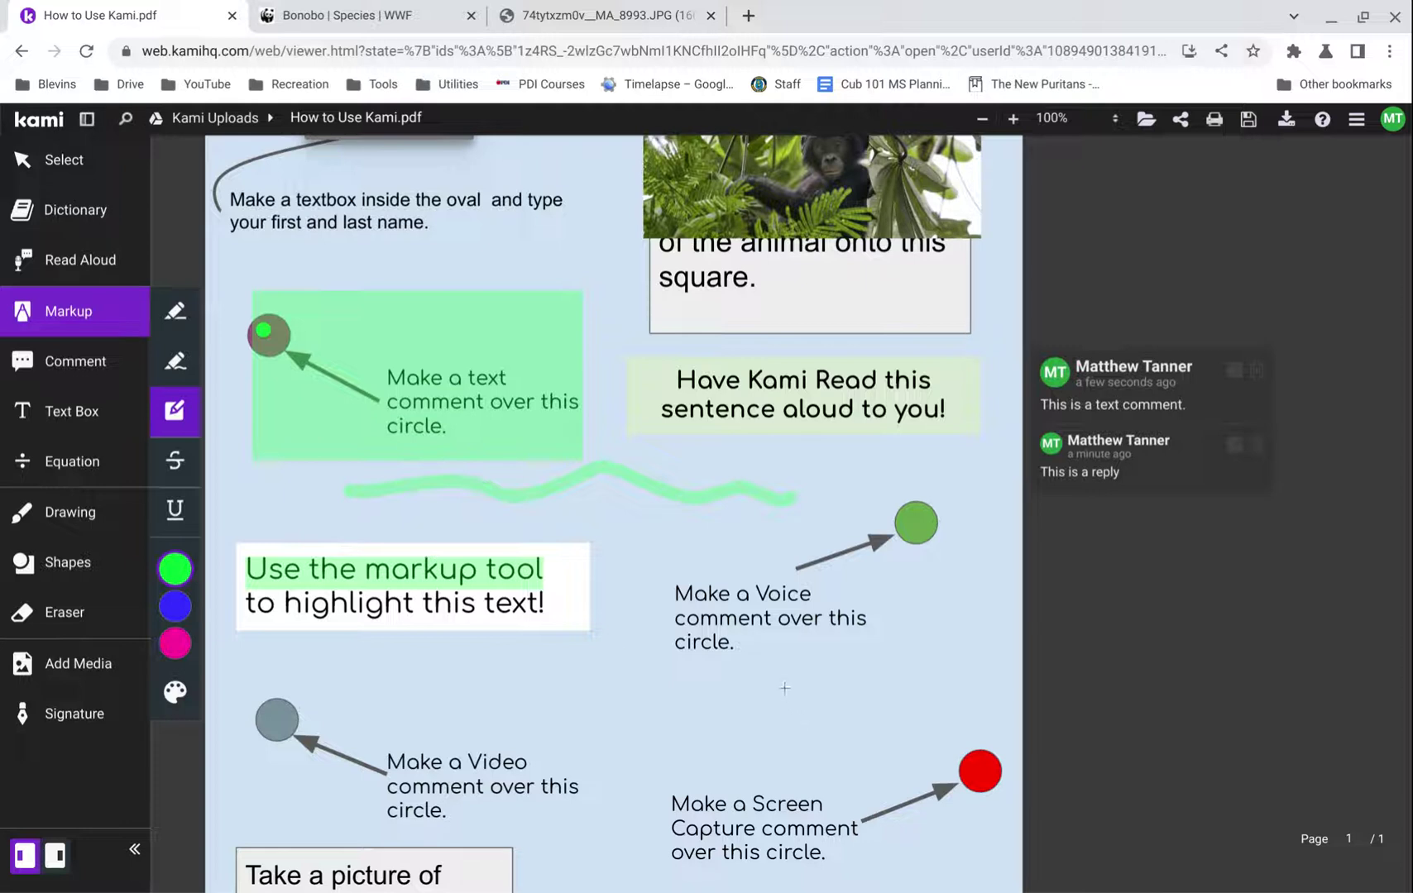
click(60, 371)
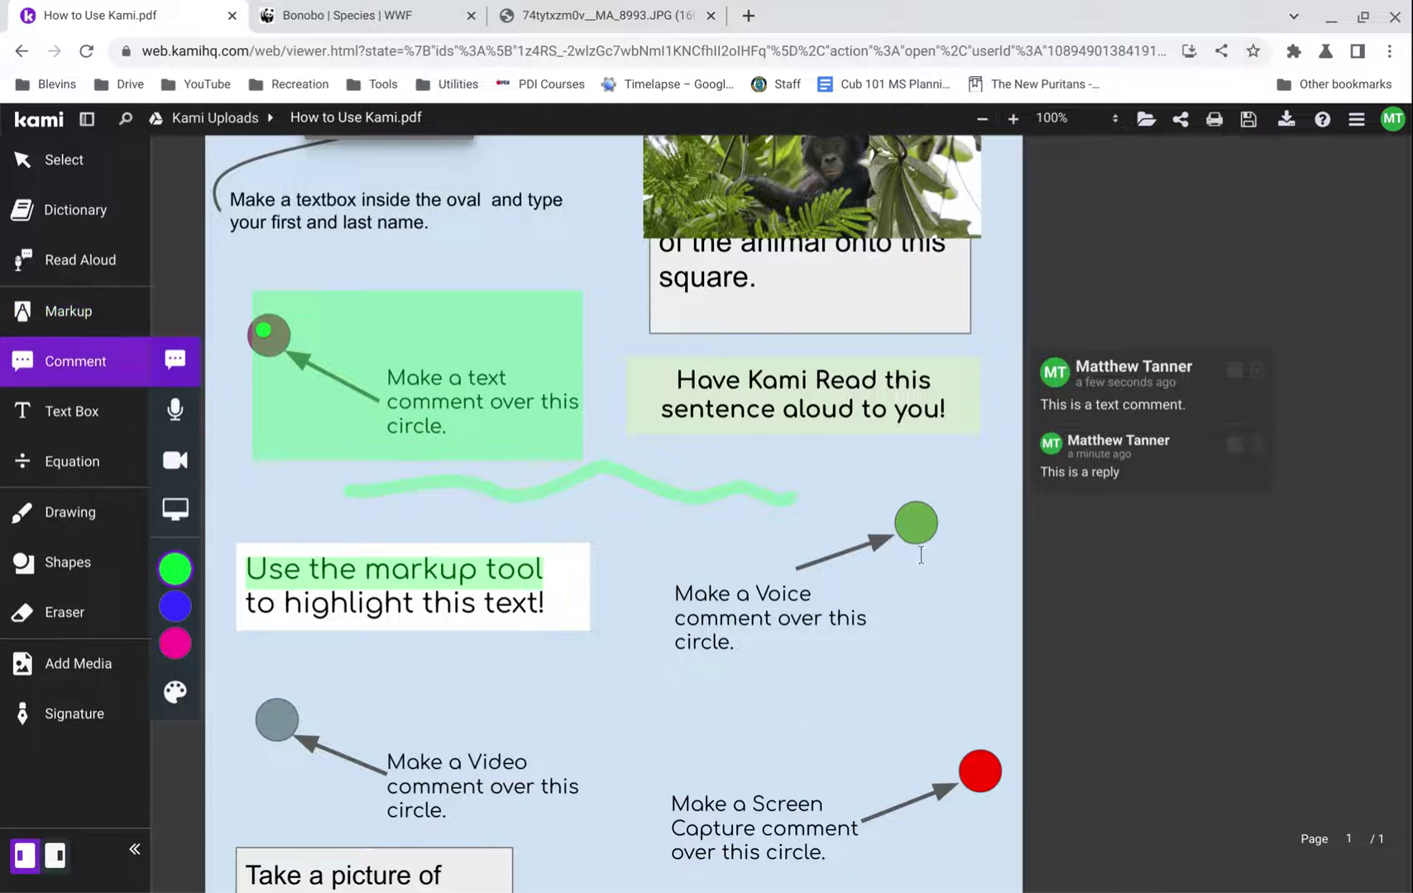
- Record a 6-second voice comment on the green Voice comment circle and play it back
click(175, 426)
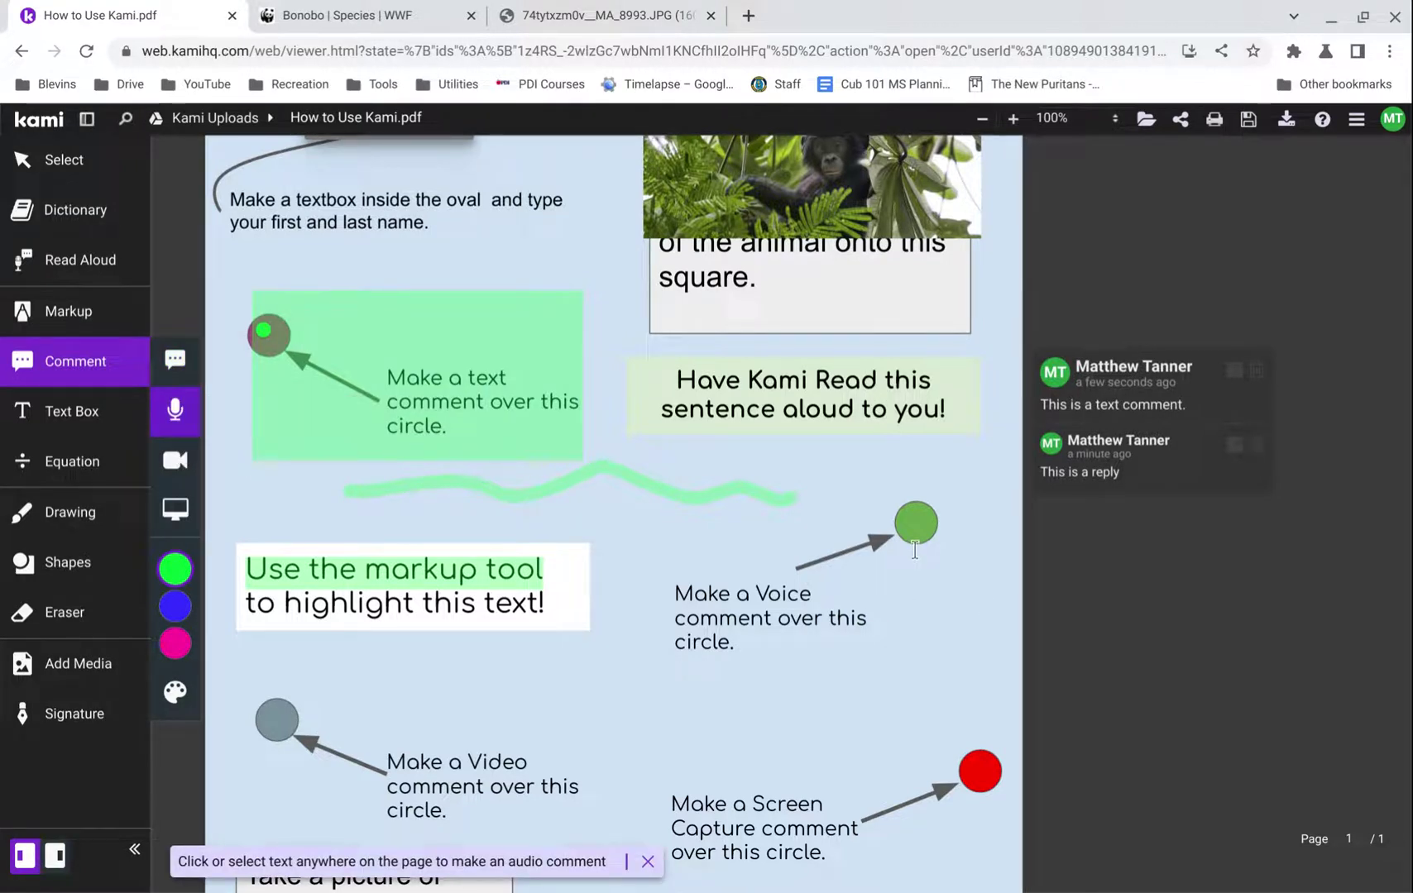
click(913, 523)
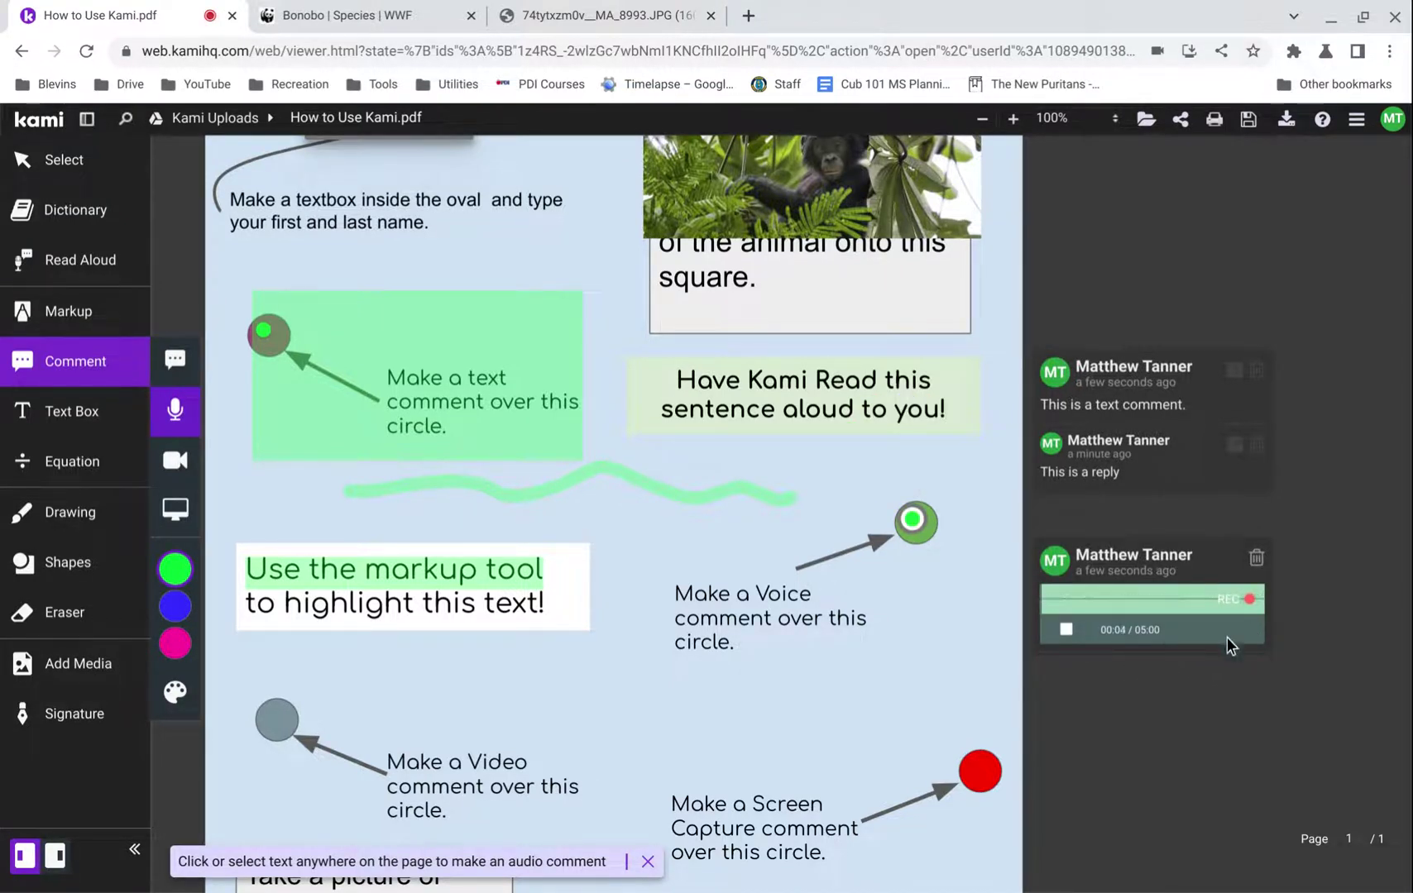
click(1066, 630)
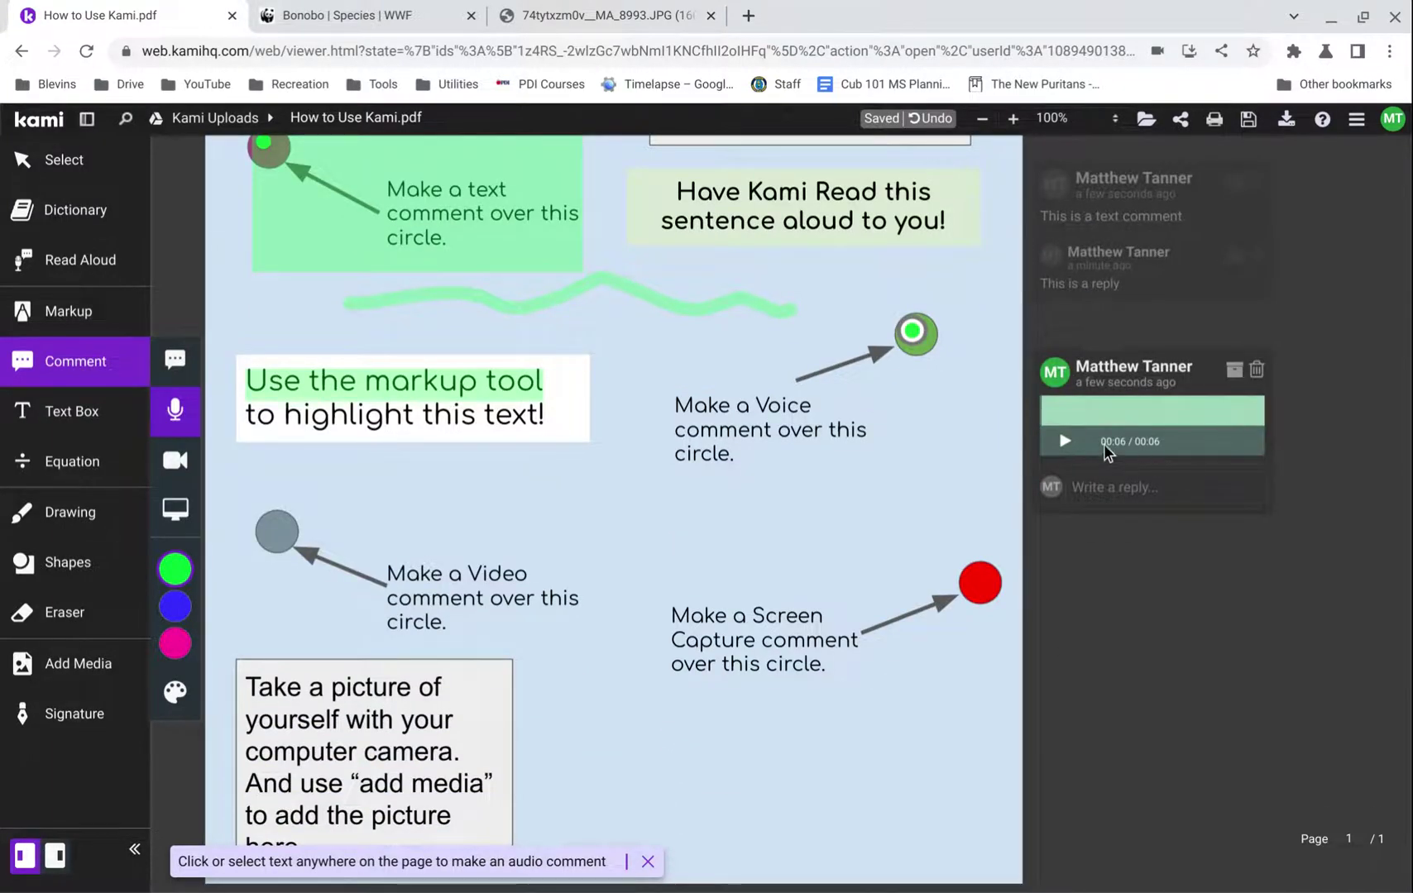
click(1066, 446)
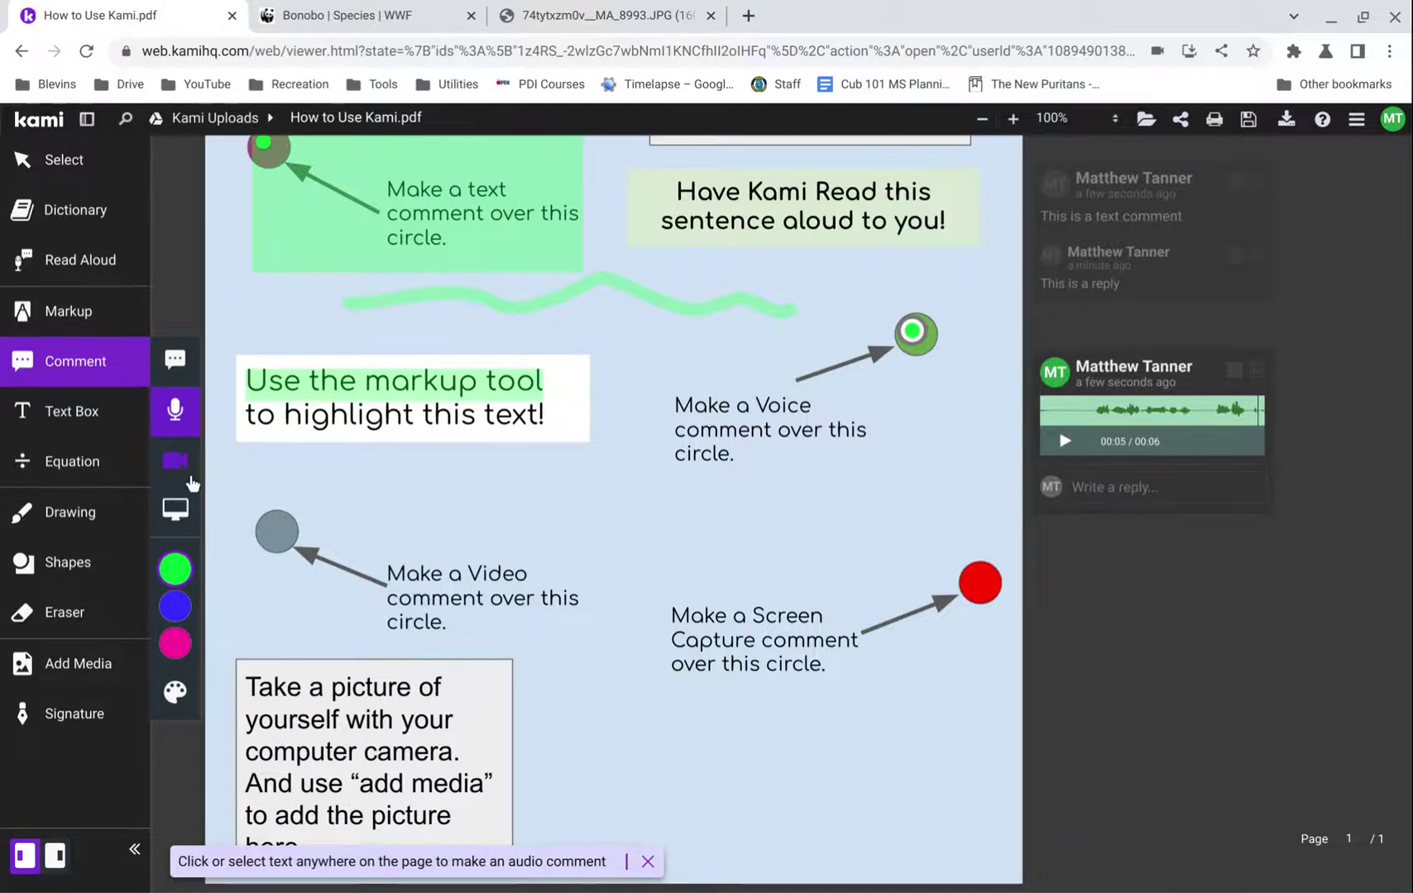
- Record a webcam comment on the grey Video circle, play it back, then delete it
click(175, 459)
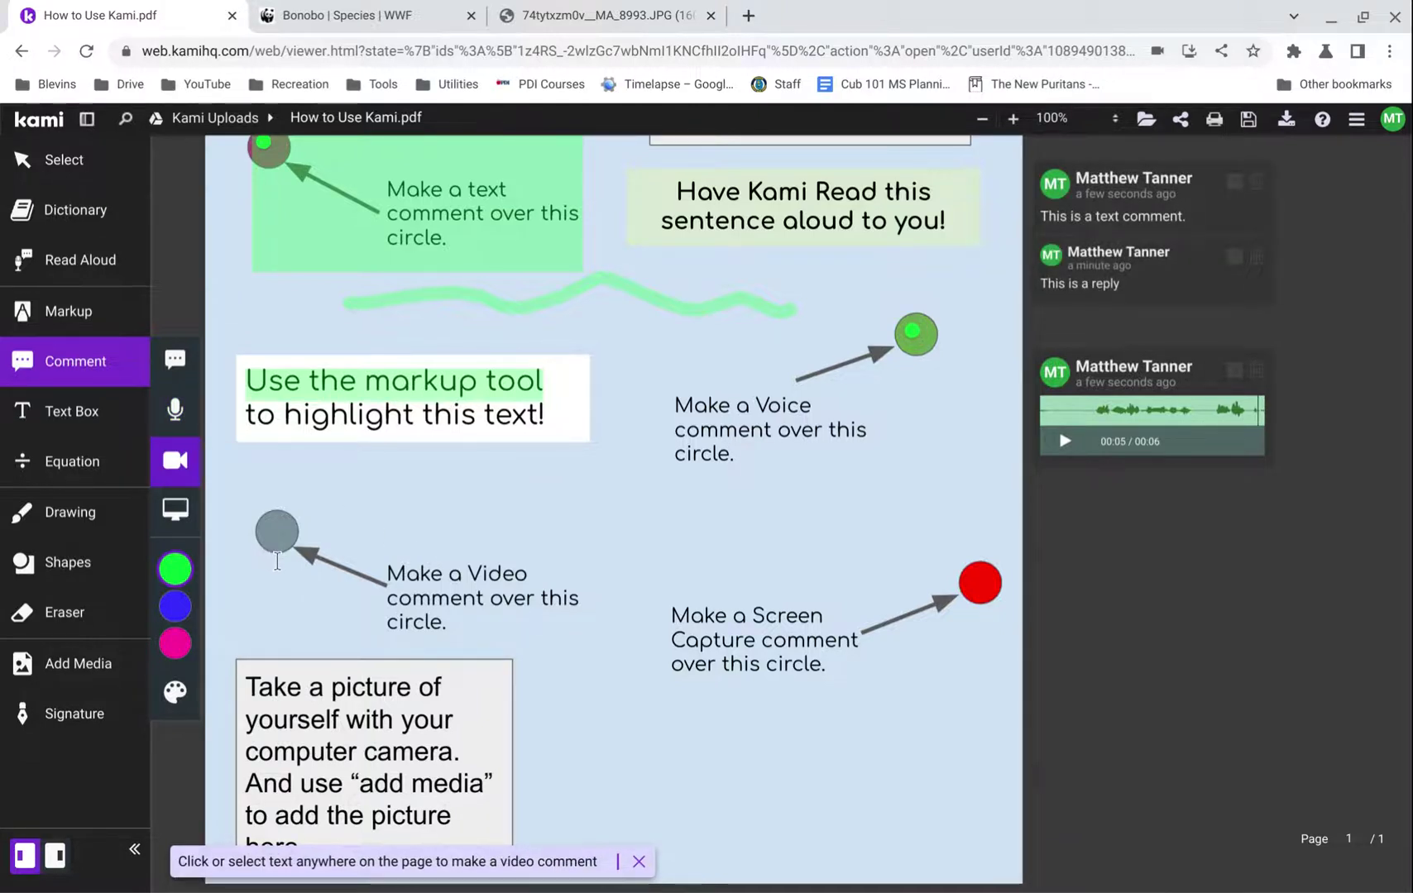
click(275, 530)
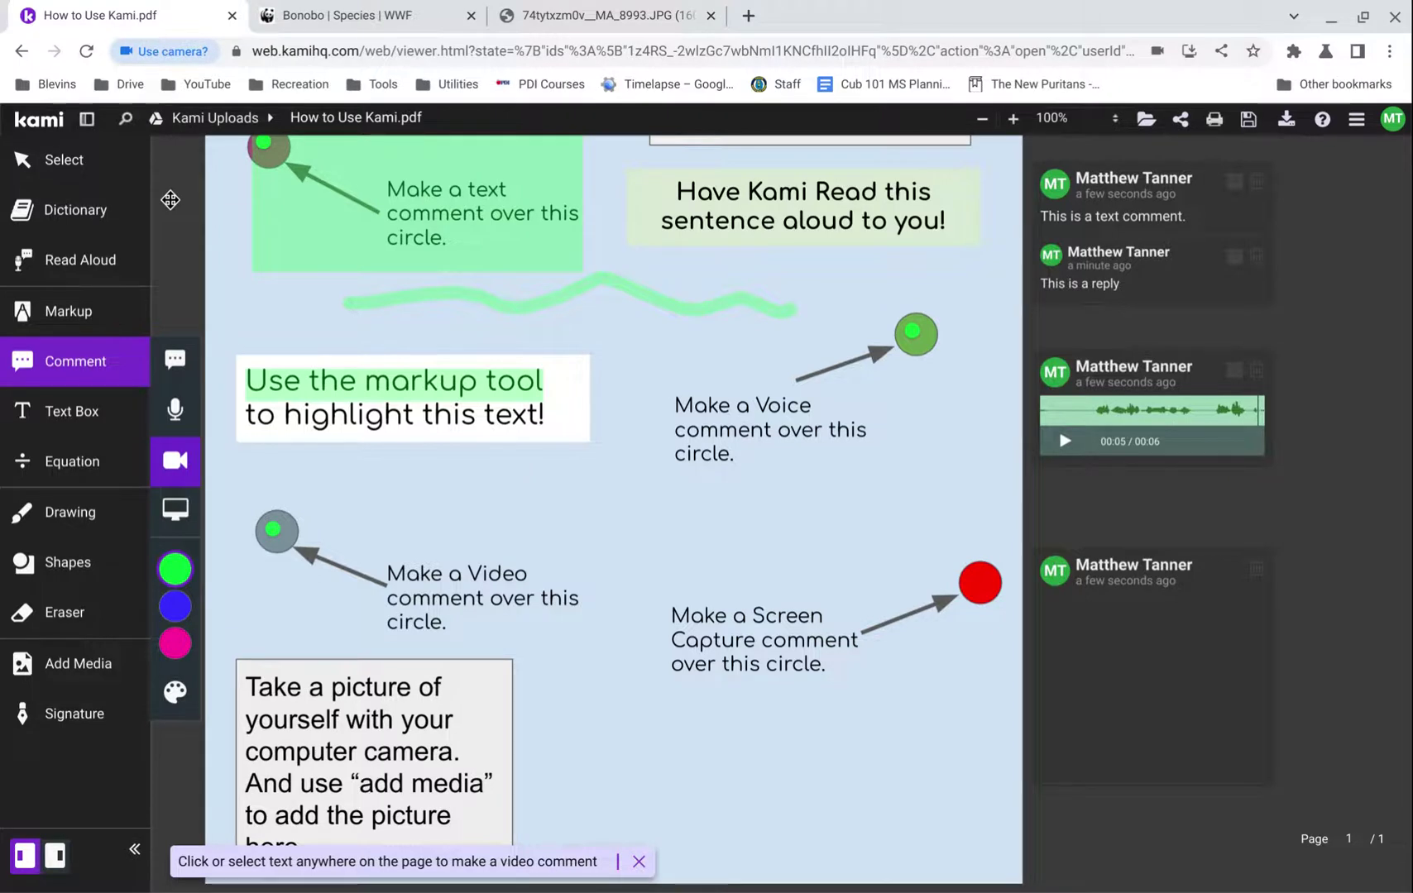
click(382, 186)
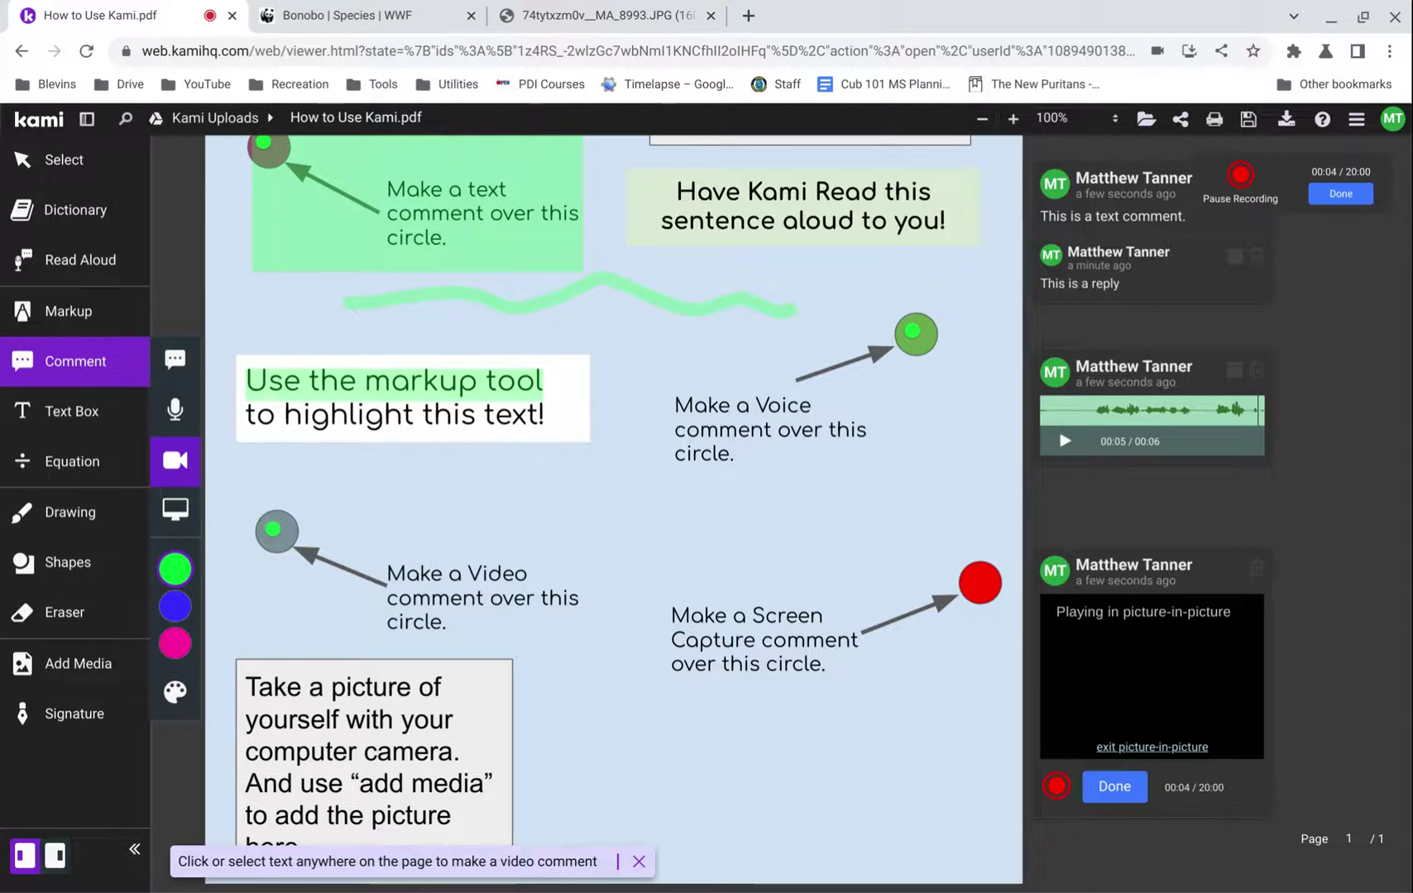
click(1061, 837)
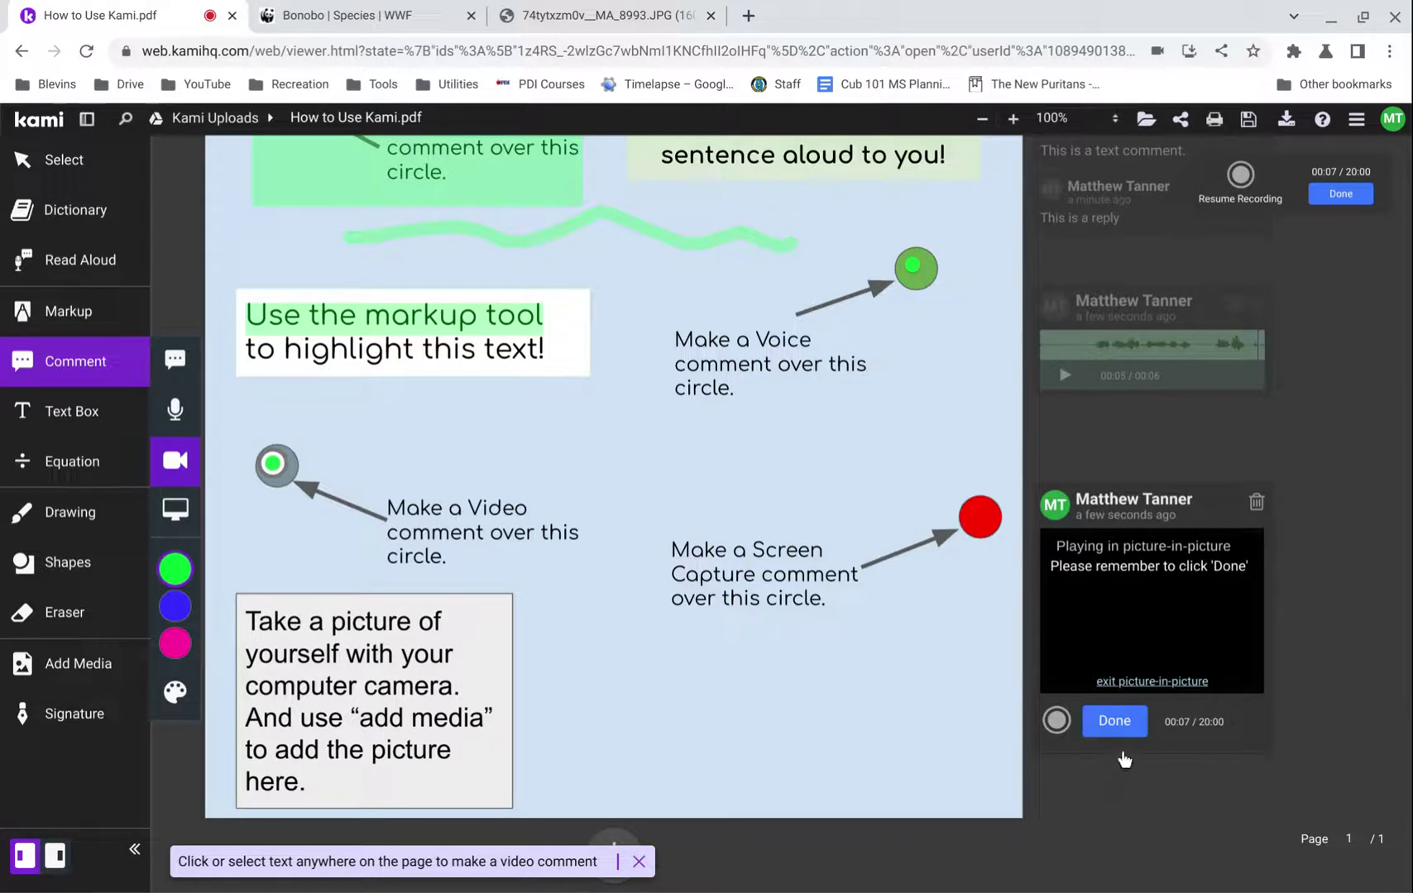
click(1116, 751)
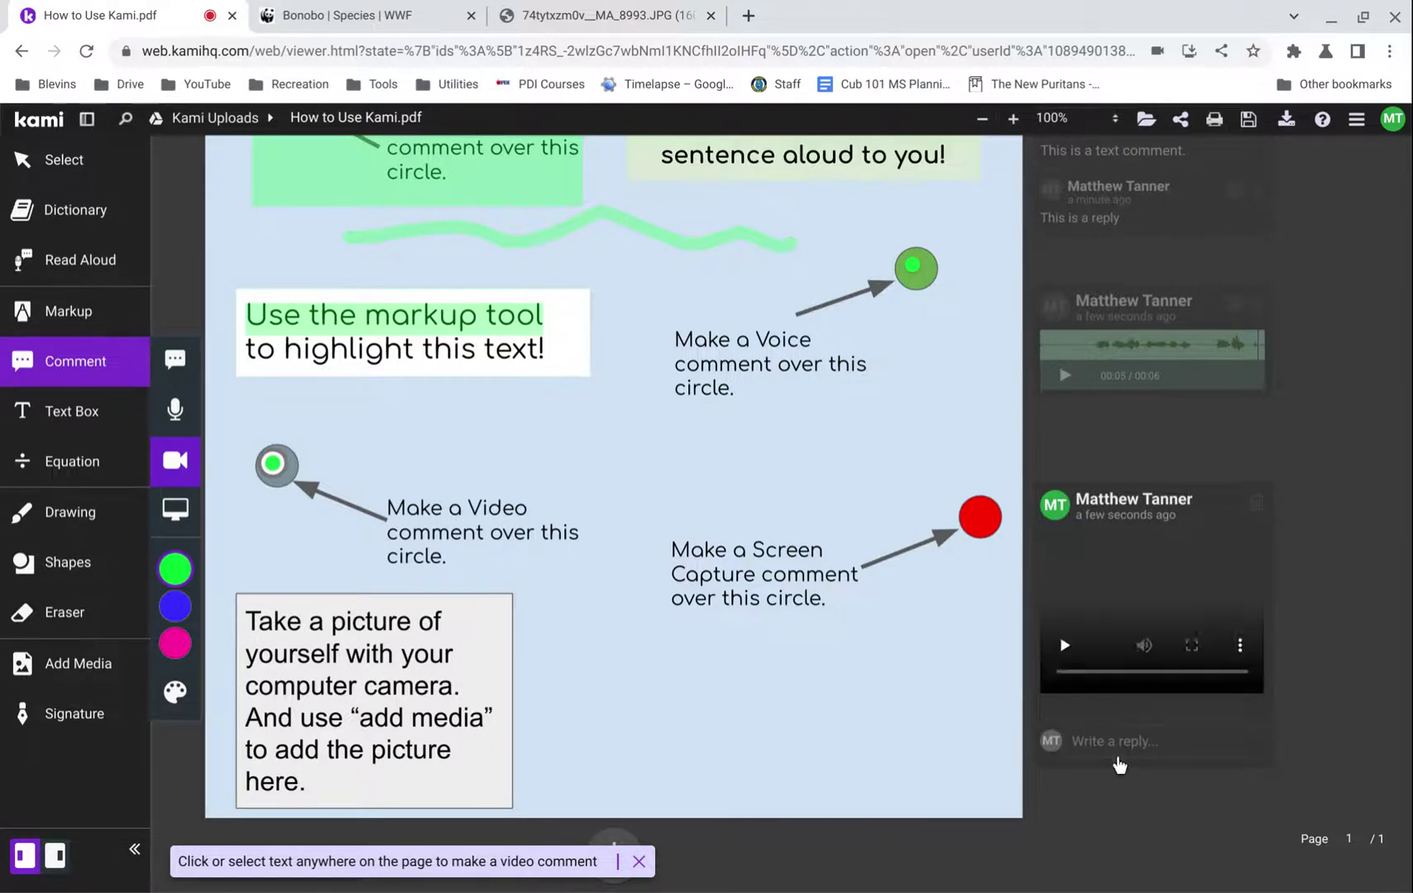
click(1065, 648)
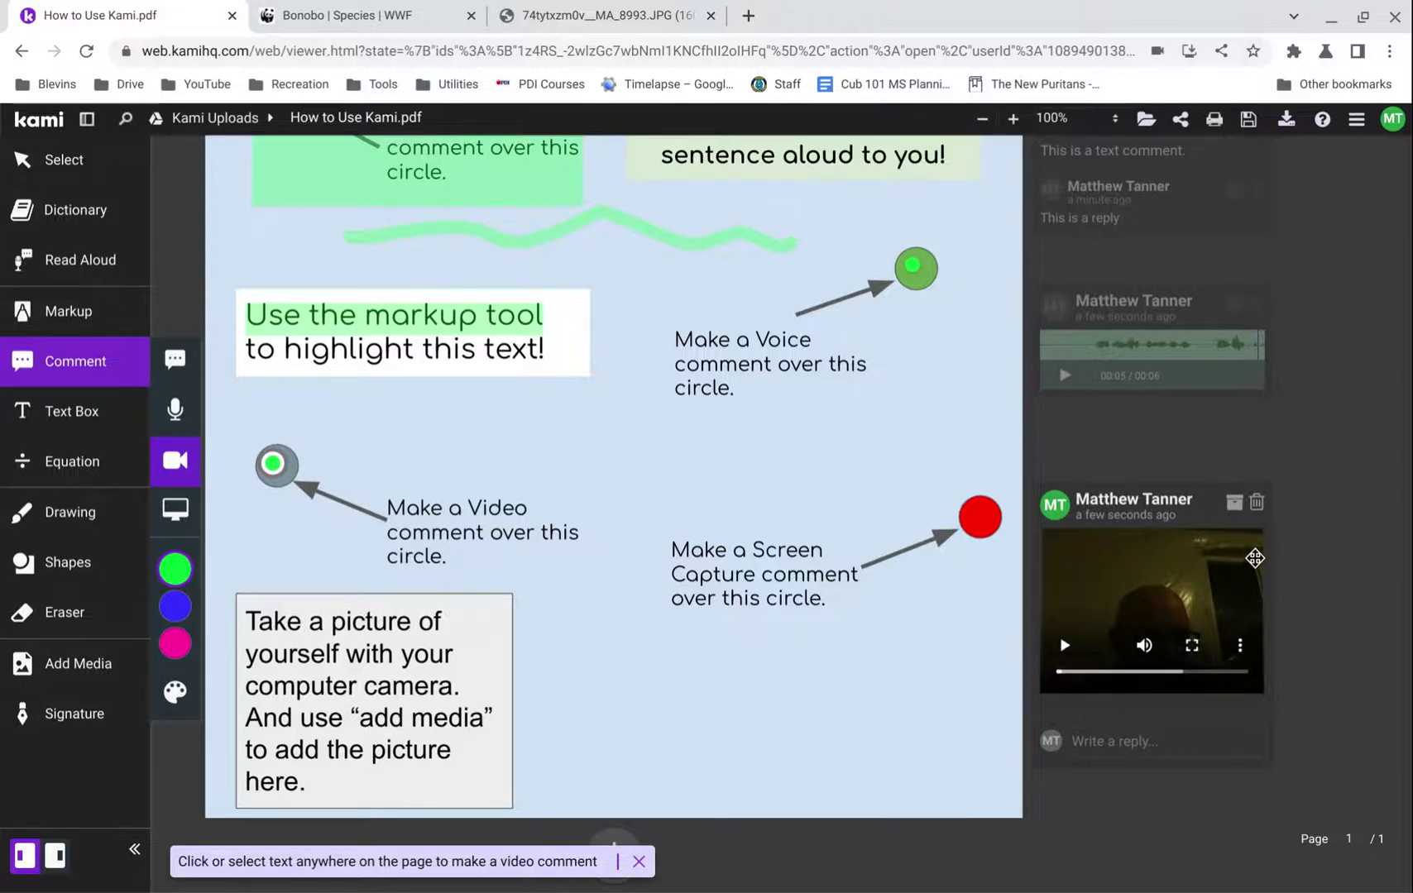
key(Delete)
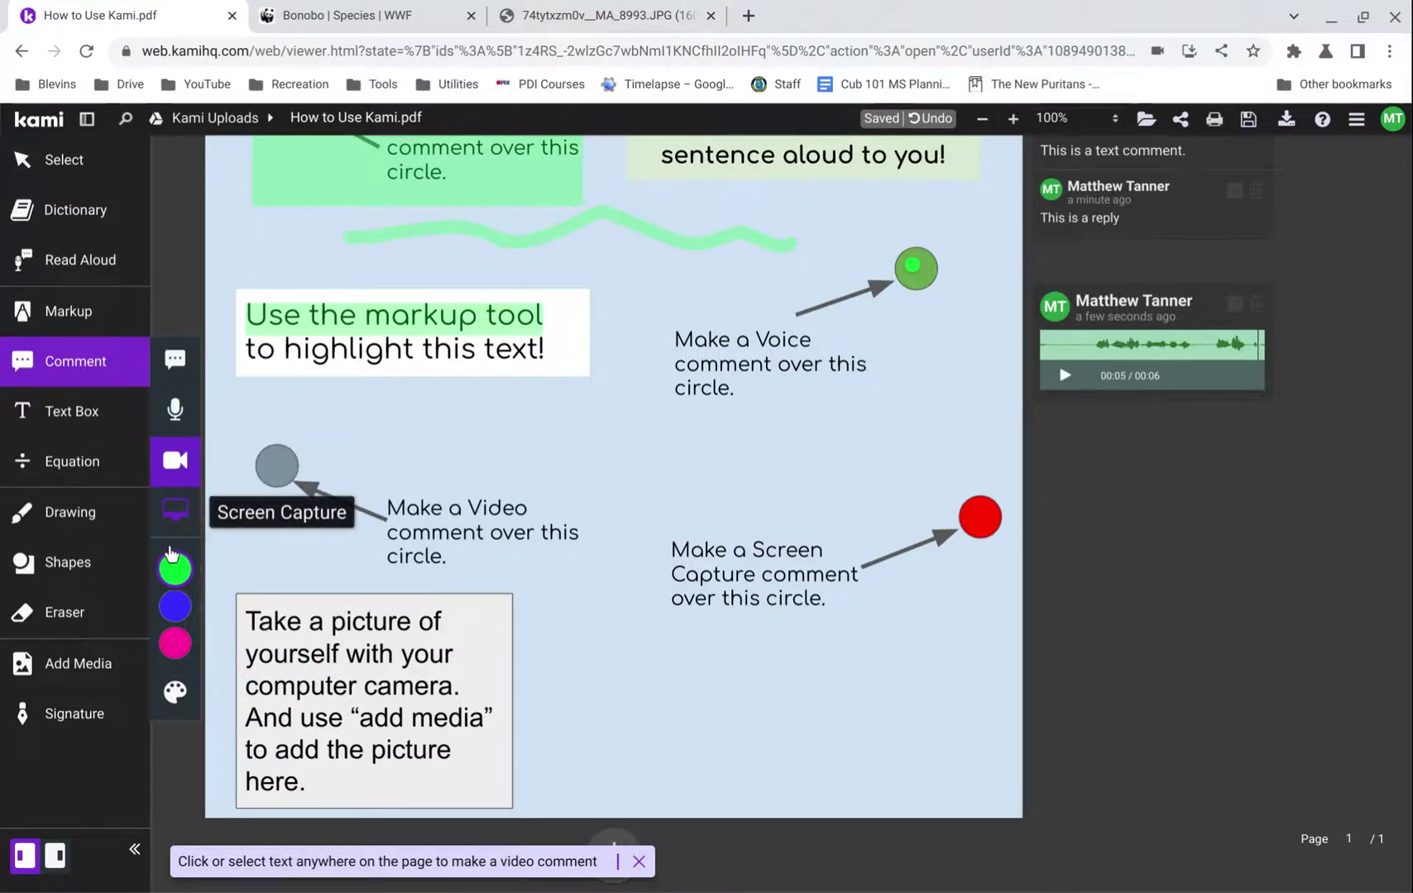
- Place a Screen Capture comment on the red circle and browse the window and tab sharing options
click(173, 514)
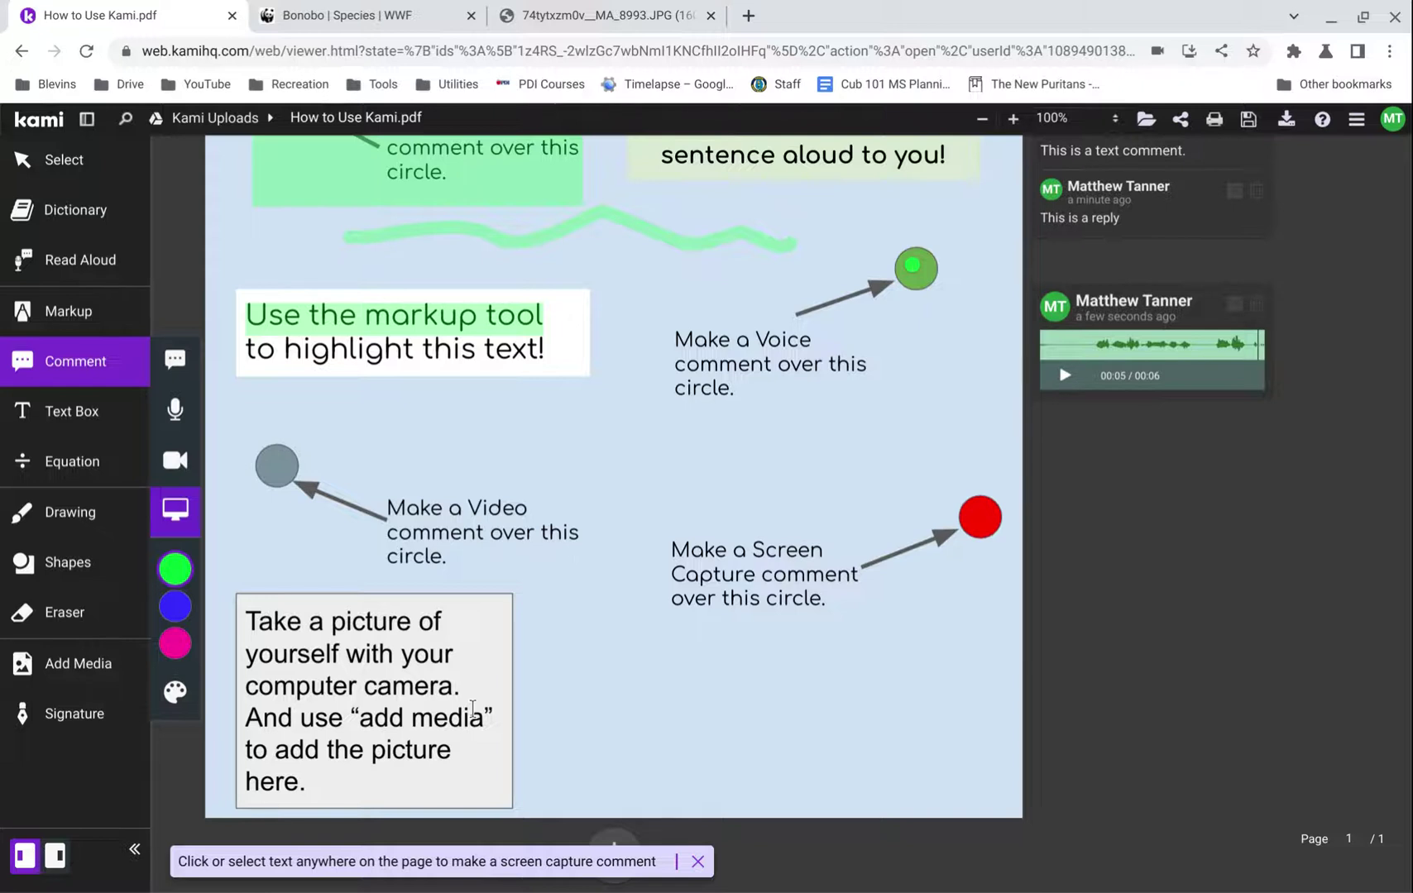
click(980, 551)
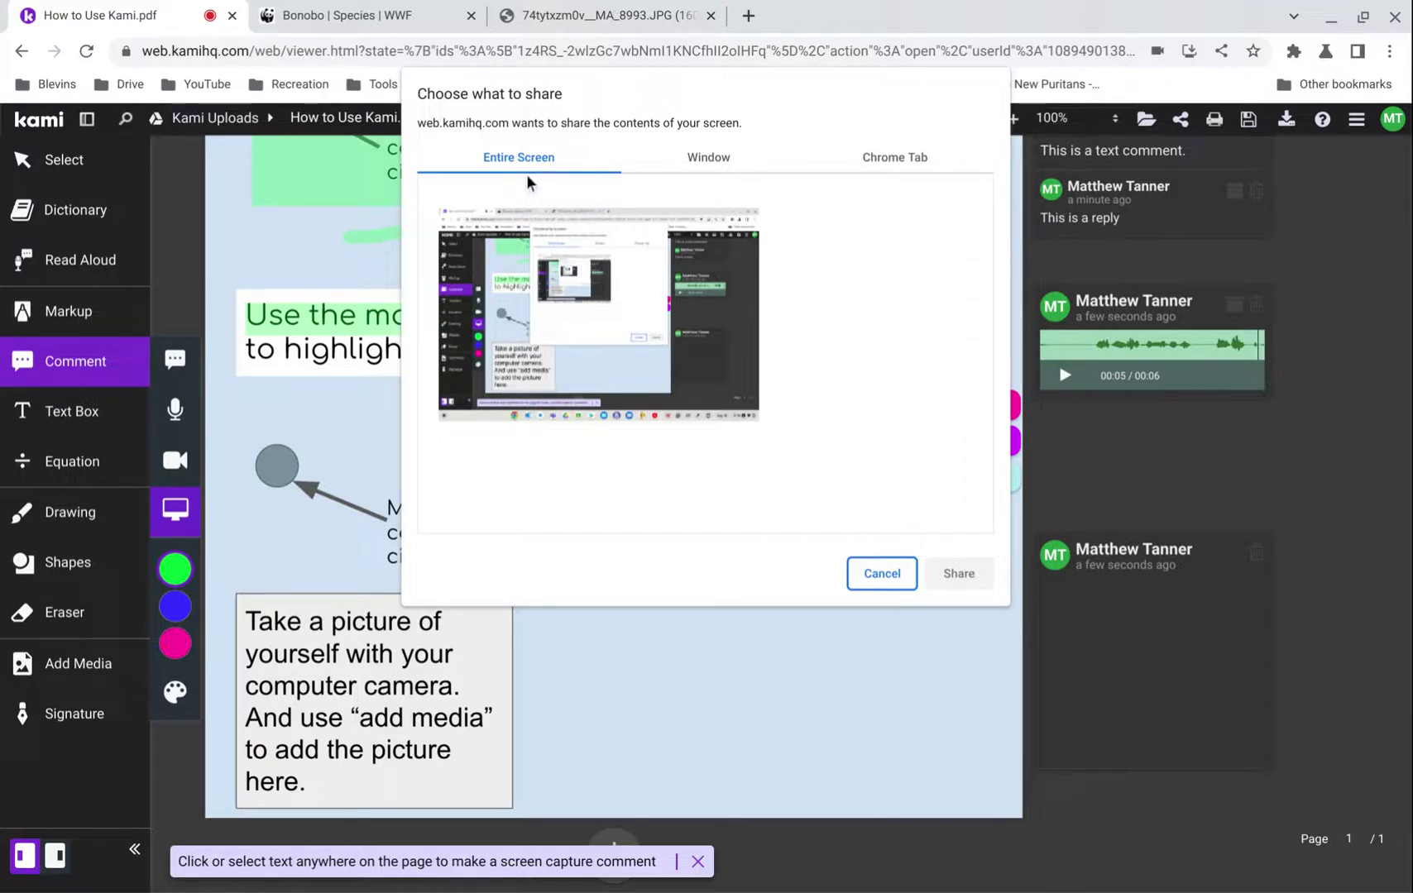
click(667, 173)
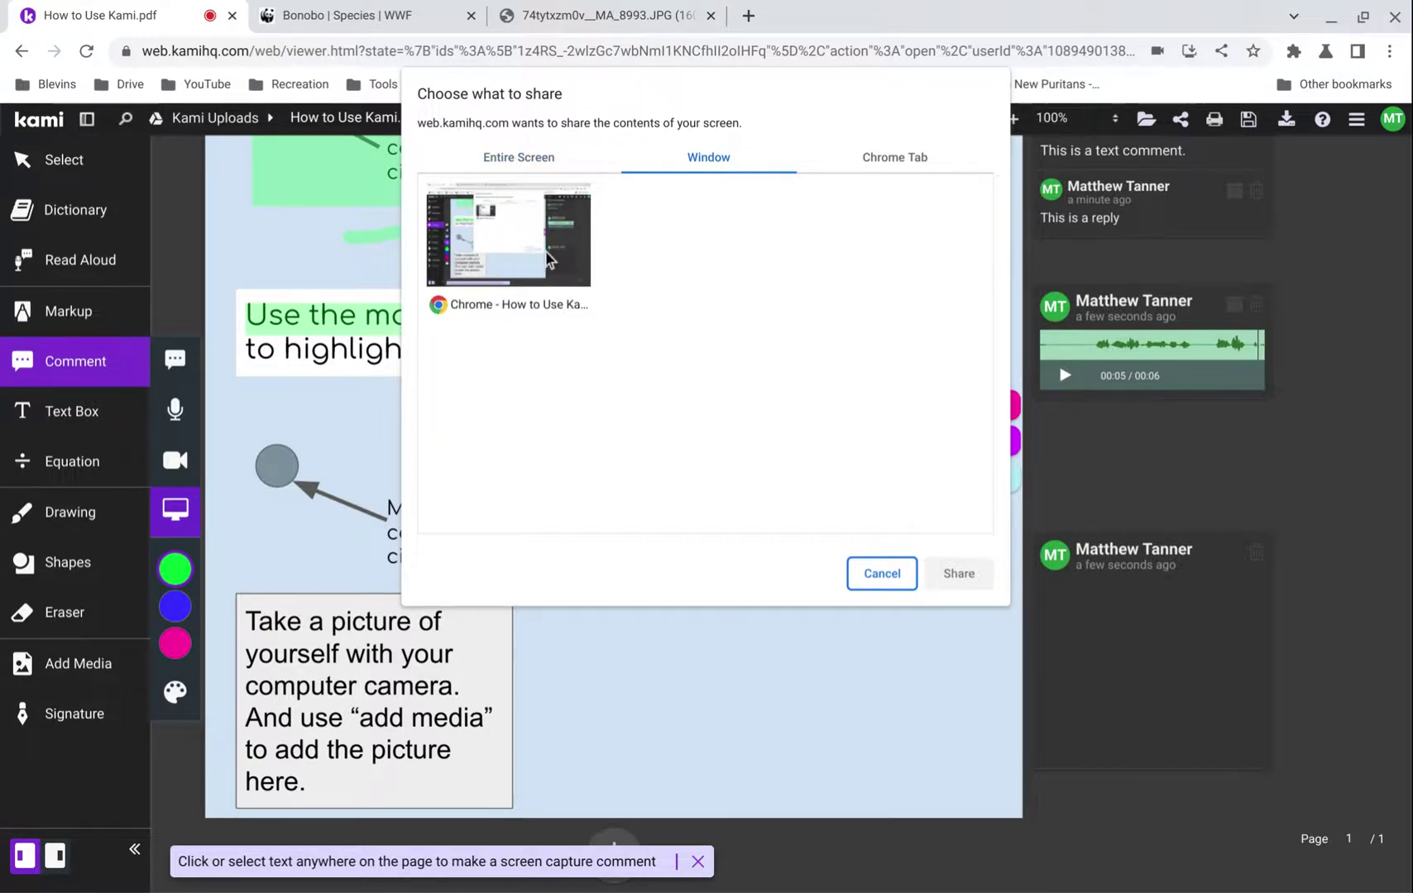
click(928, 166)
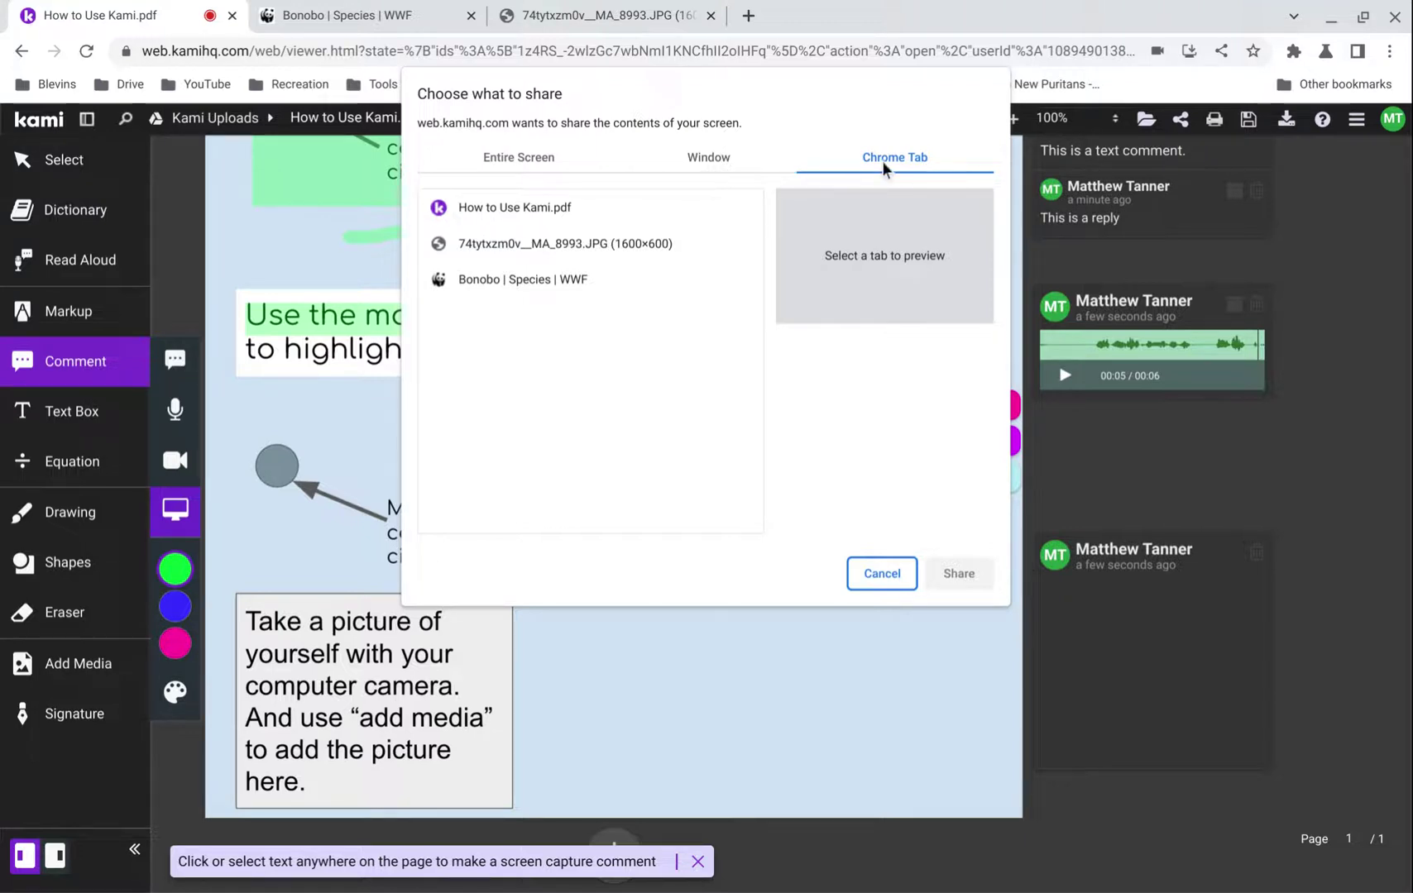
click(482, 169)
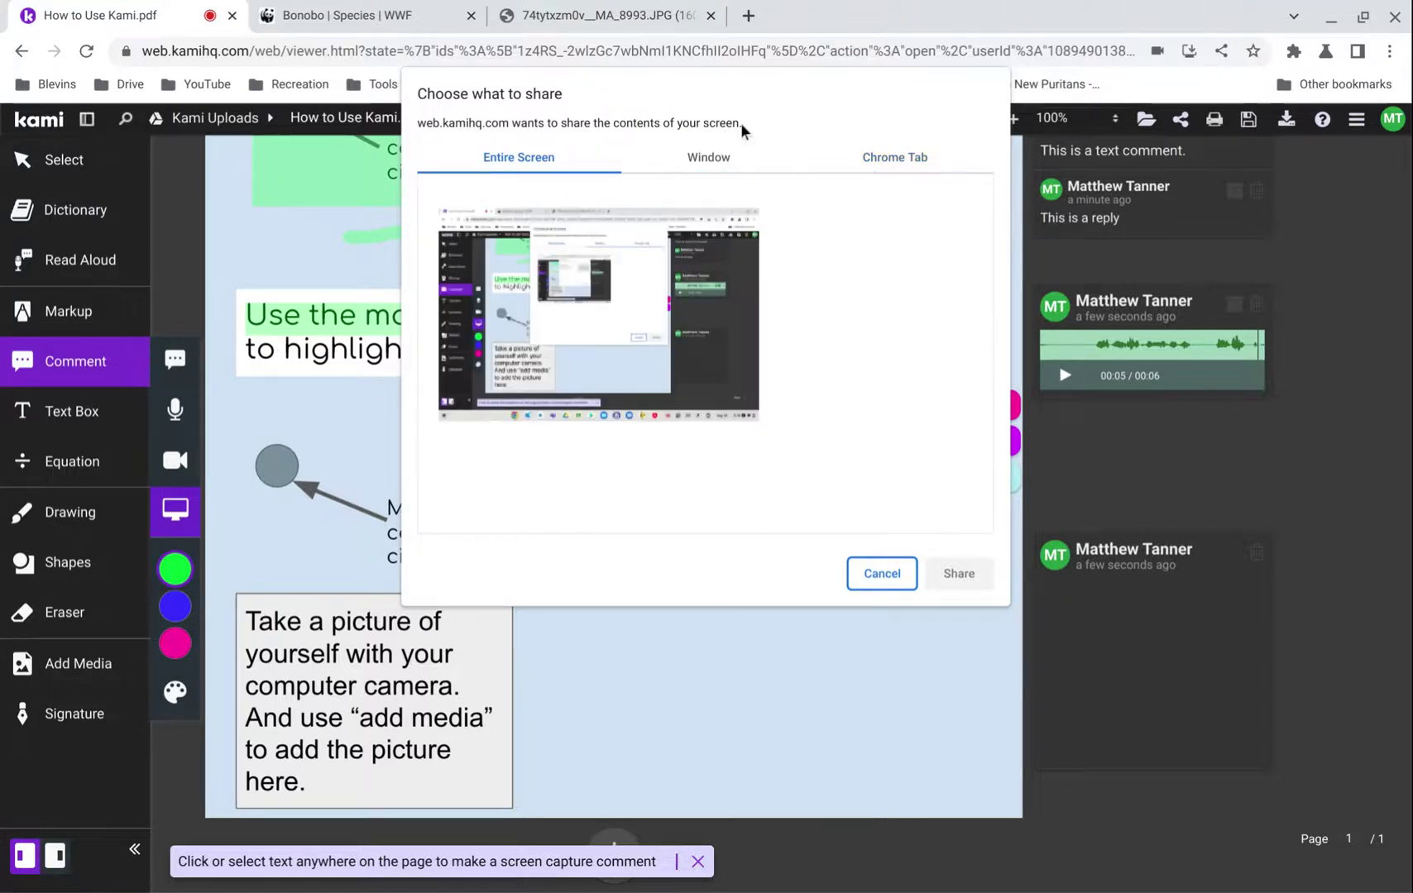
click(710, 175)
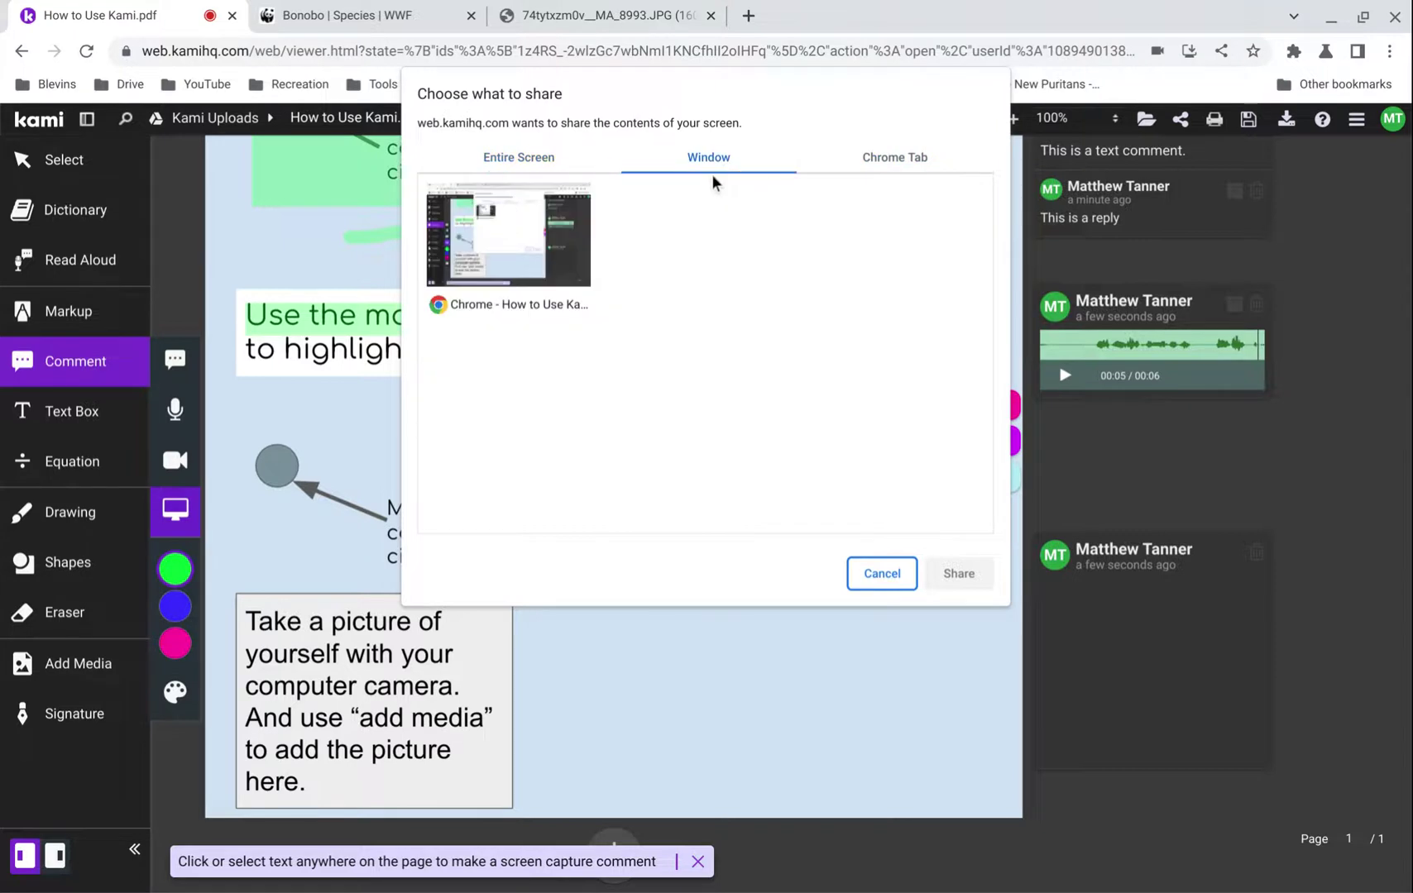
click(471, 162)
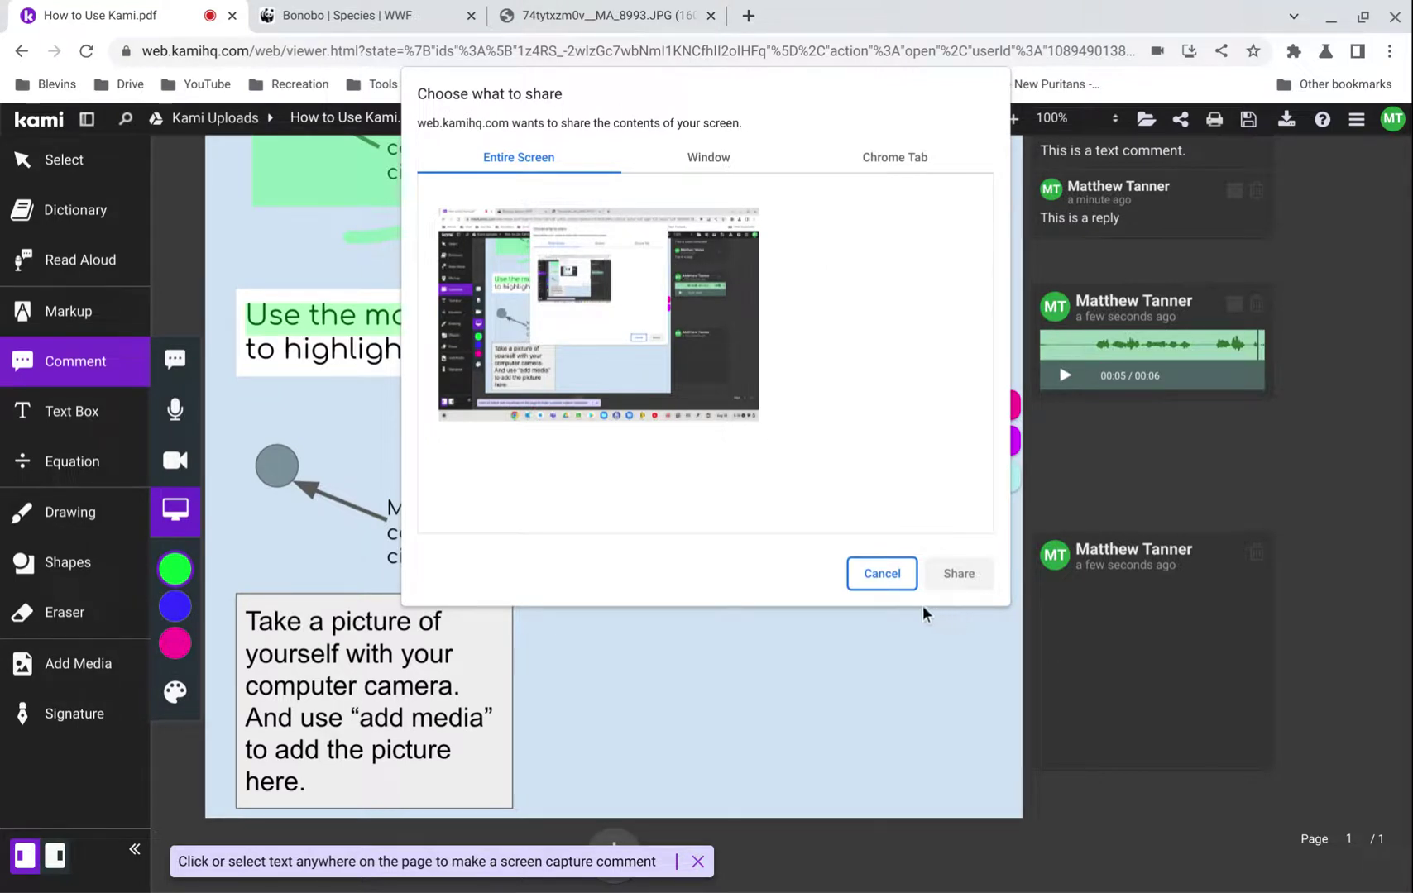
- Choose Entire Screen, dismiss the desktop capture notice, and keep the comment colour green
click(648, 362)
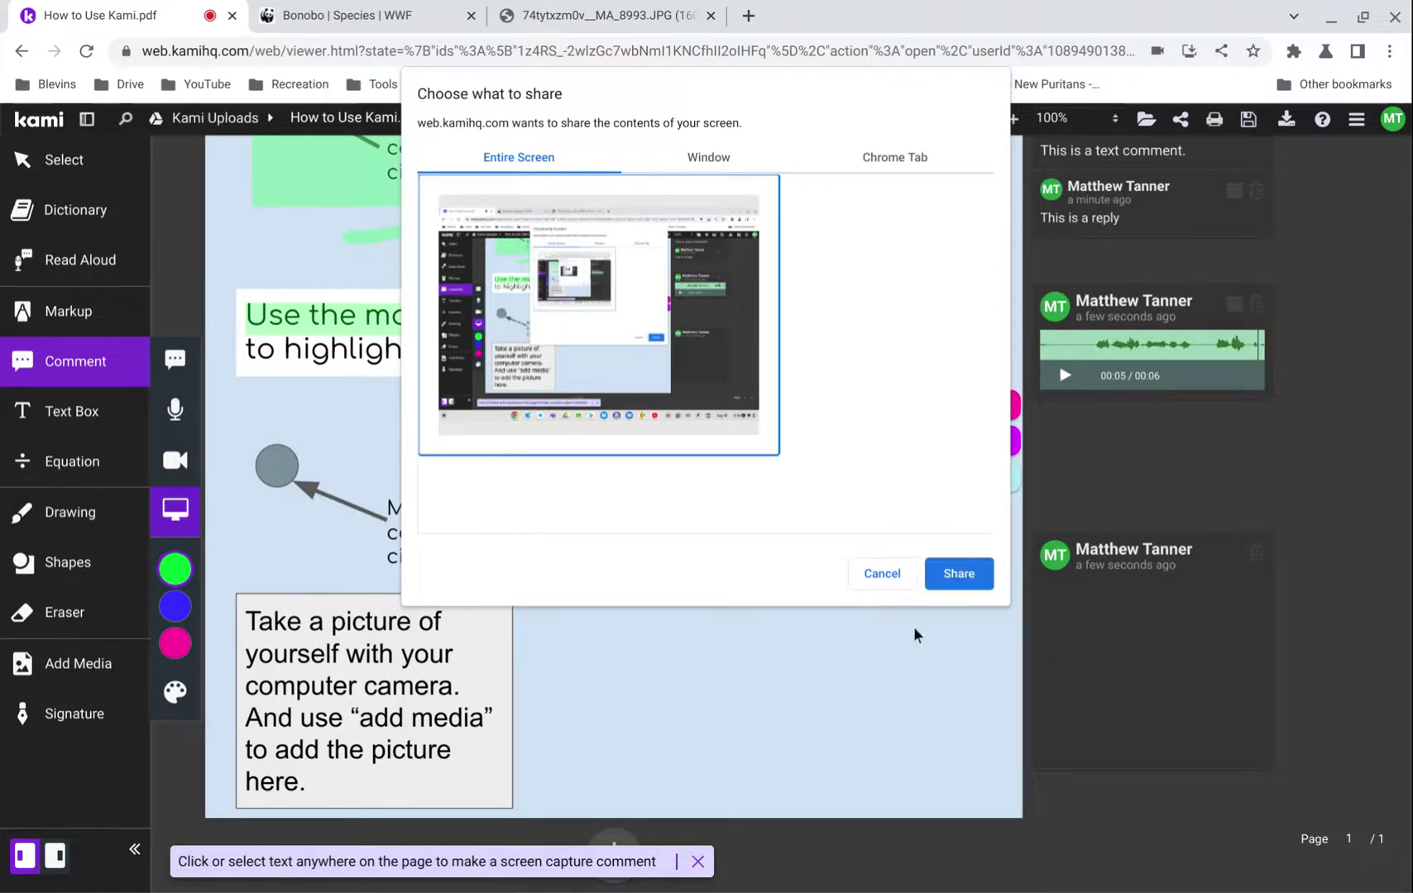
key(Escape)
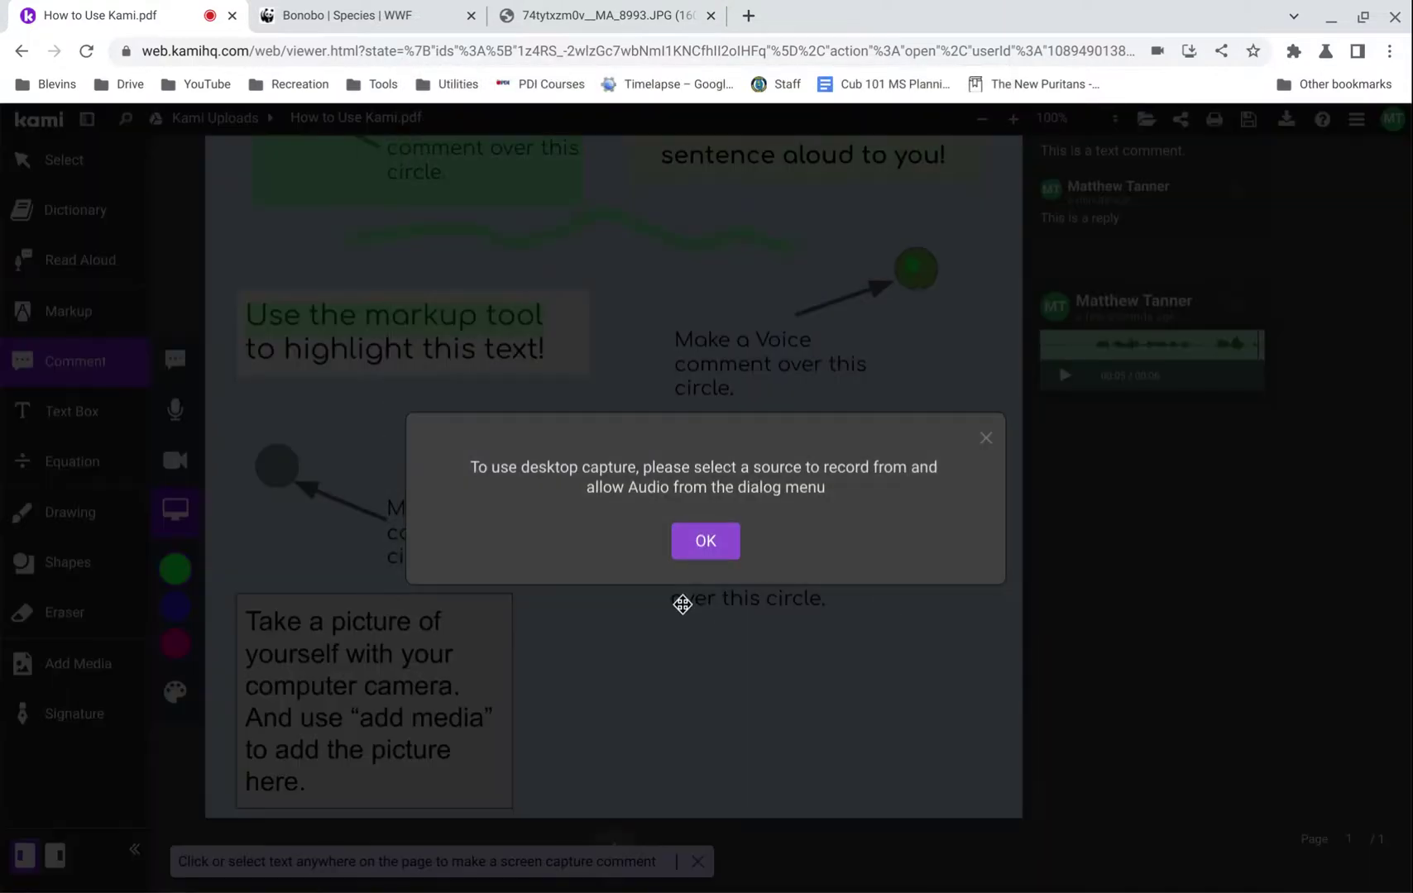
click(983, 444)
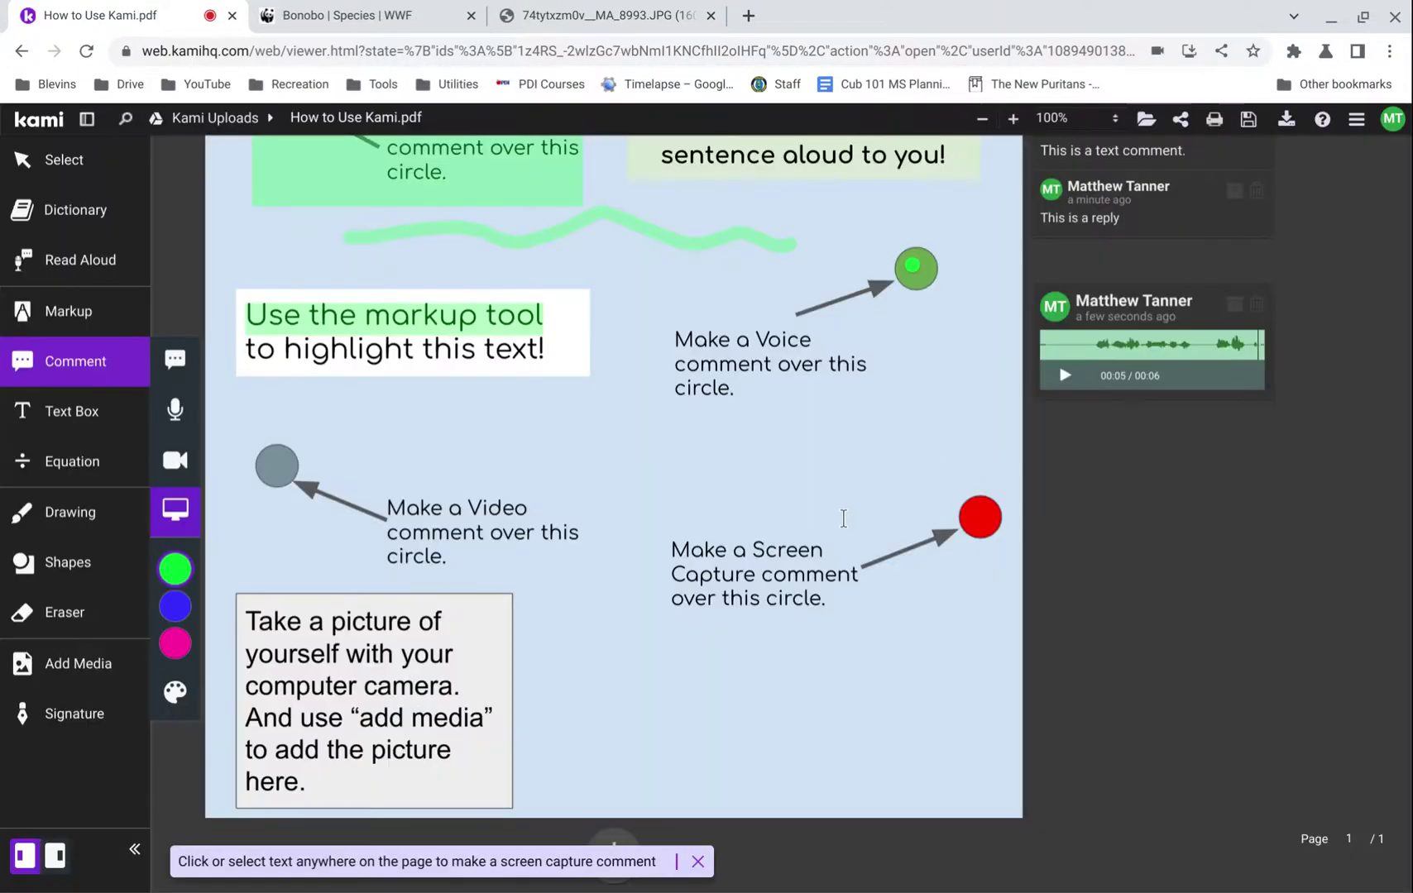
click(189, 569)
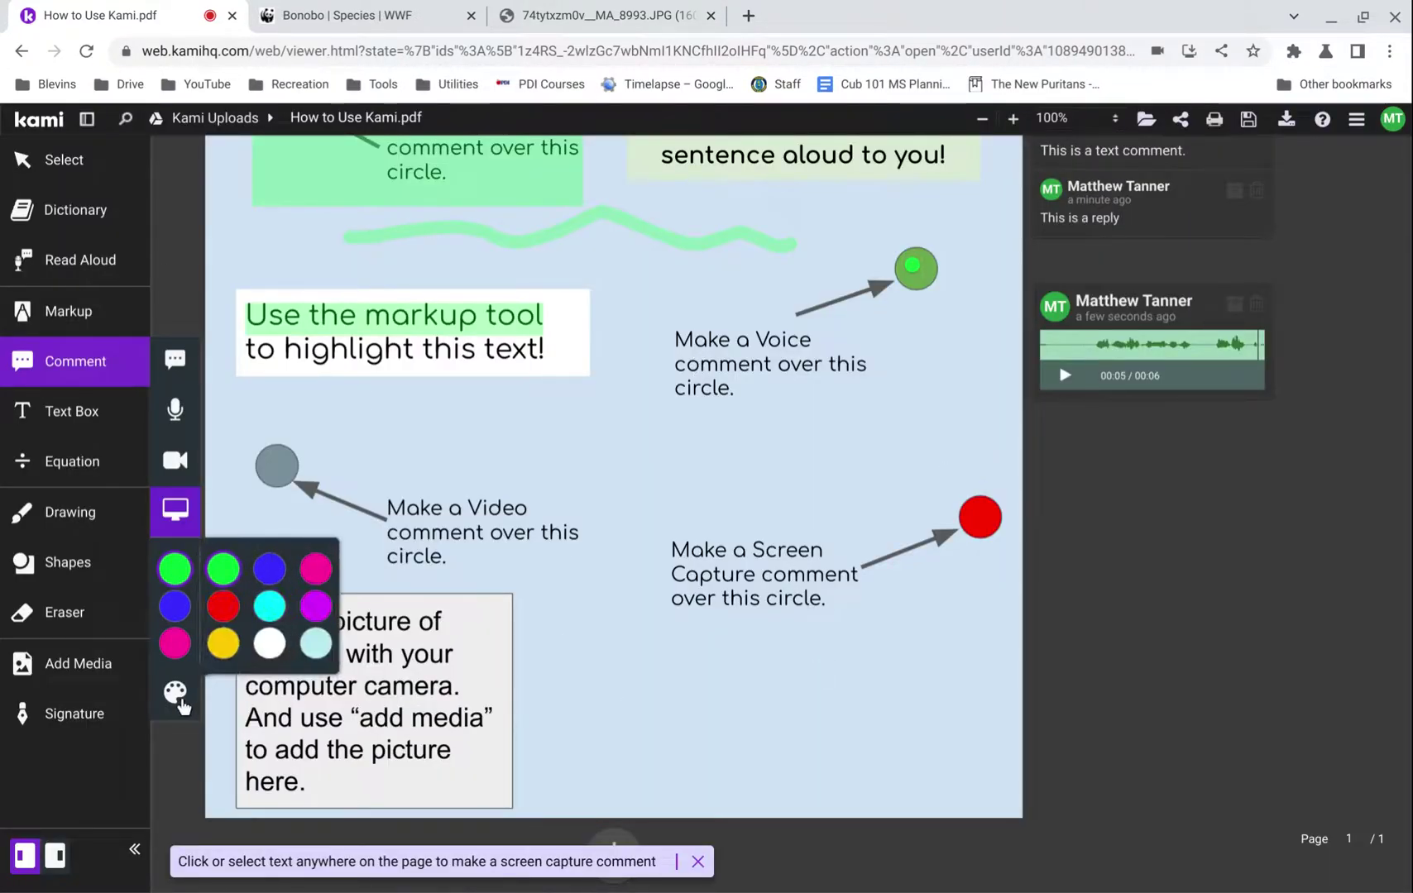
click(190, 569)
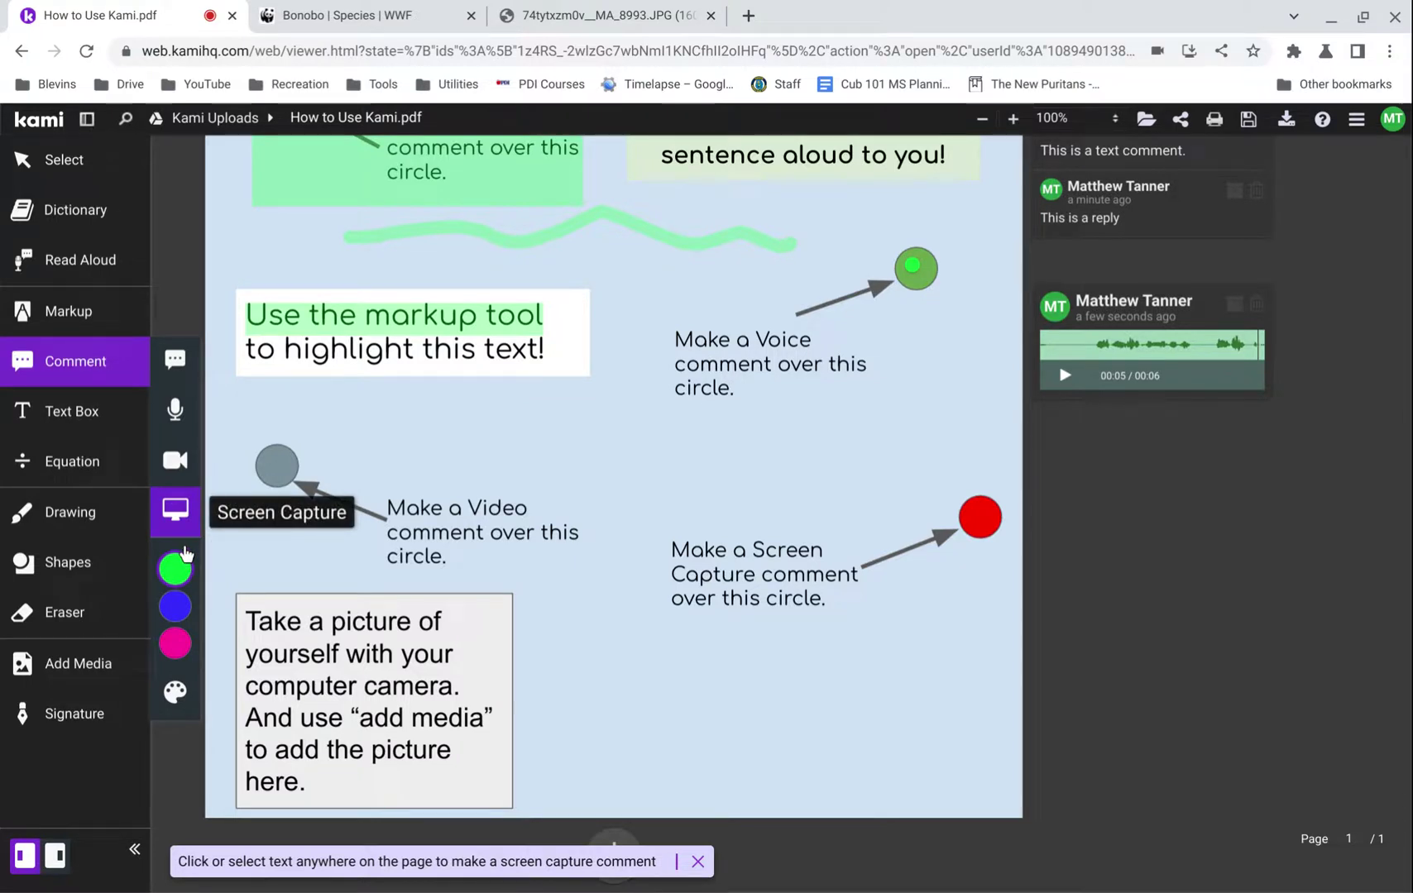